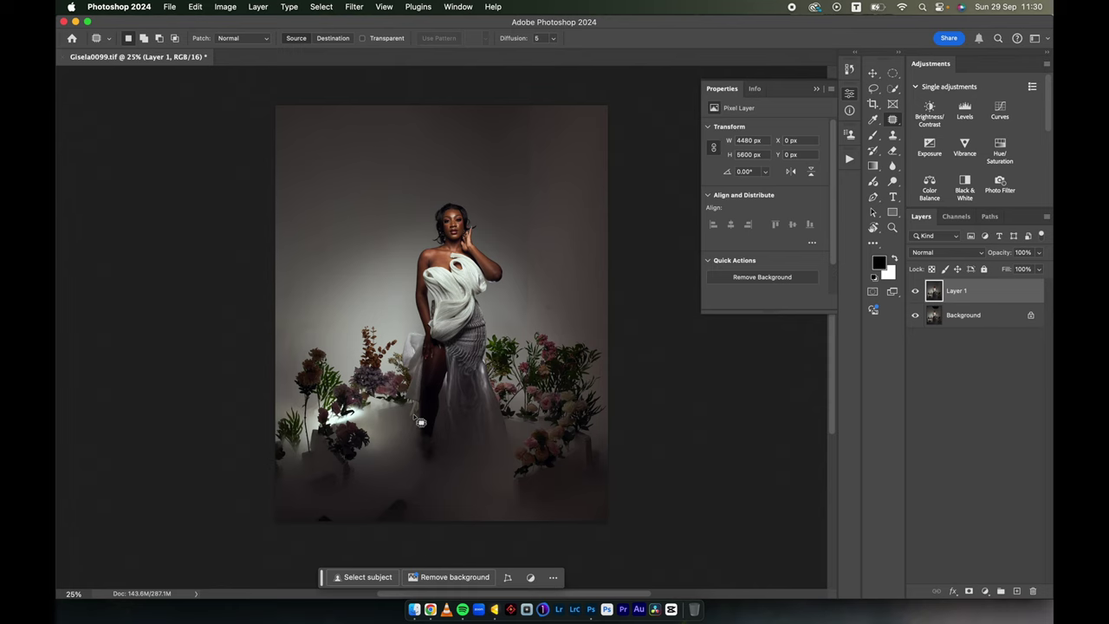
# Switch to Evoto and turn on Distractions Removal for the flower-set portrait, with the detection mode set to Distractions.
pyautogui.click(495, 609)
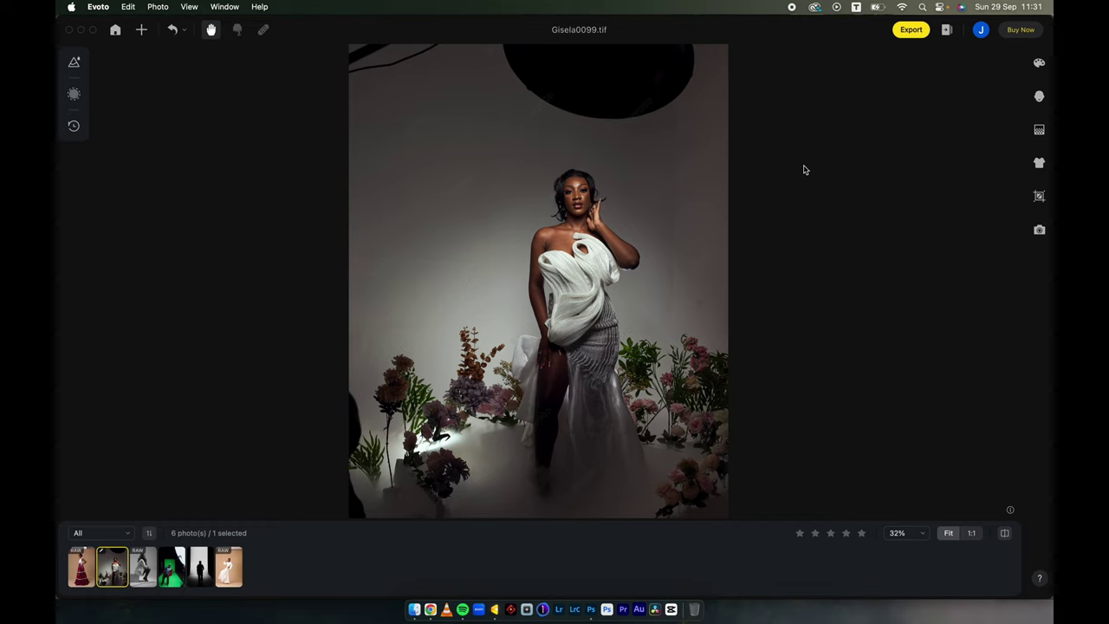
pyautogui.click(1039, 130)
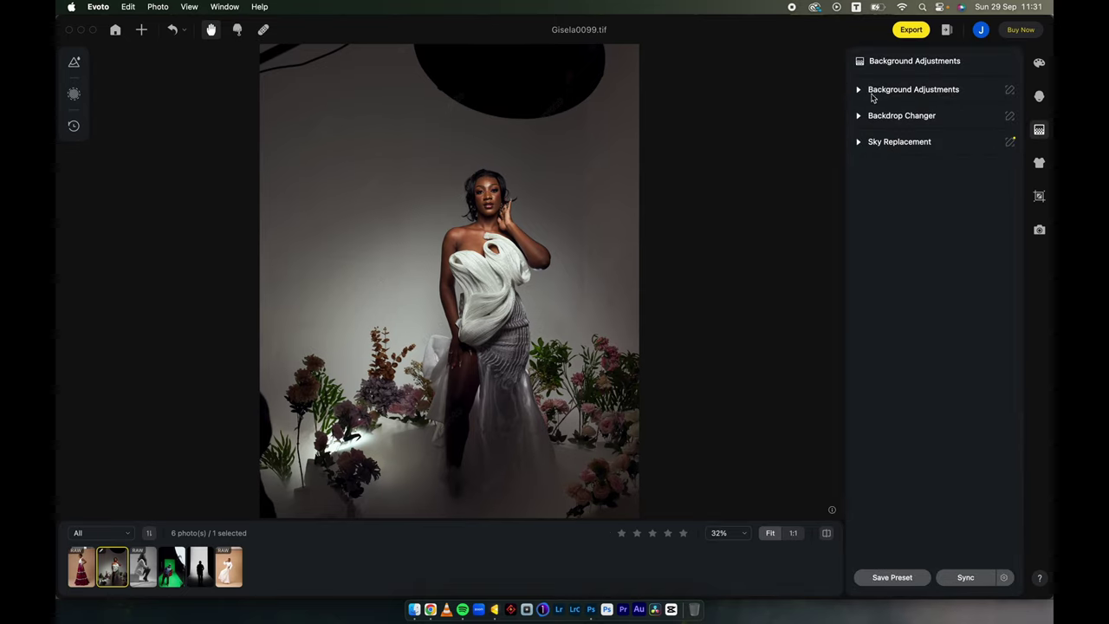
pyautogui.click(858, 90)
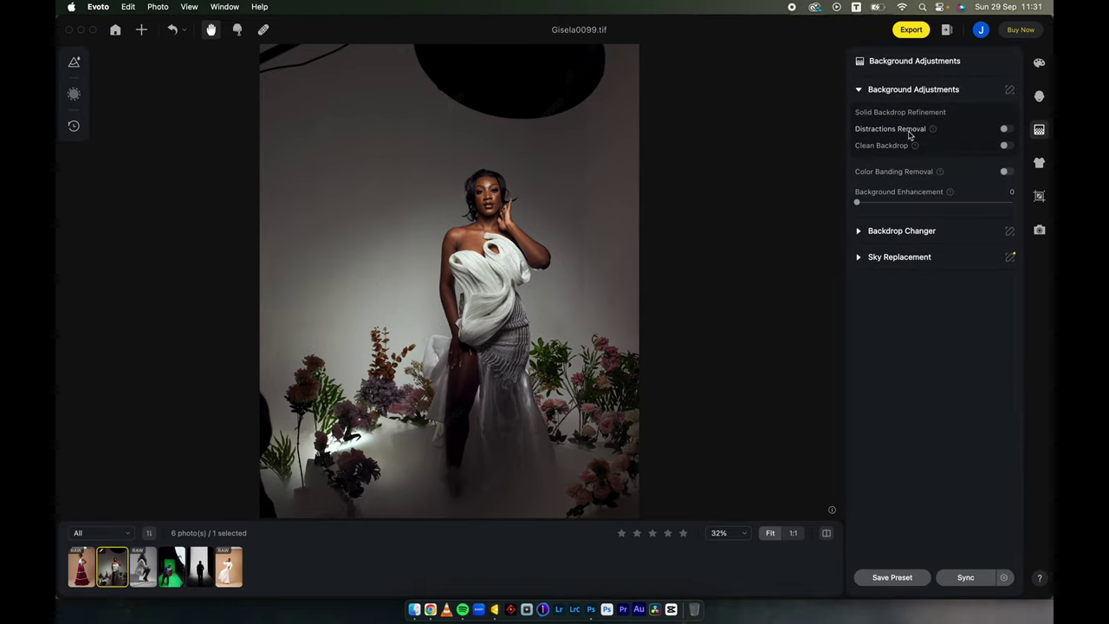
pyautogui.click(1005, 129)
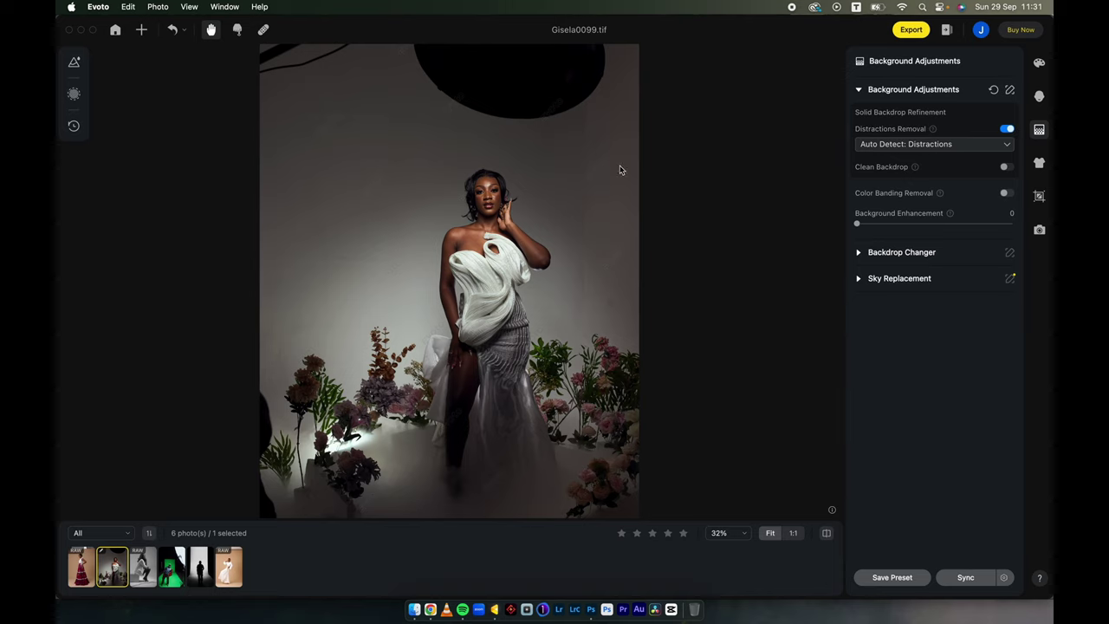
pyautogui.click(918, 146)
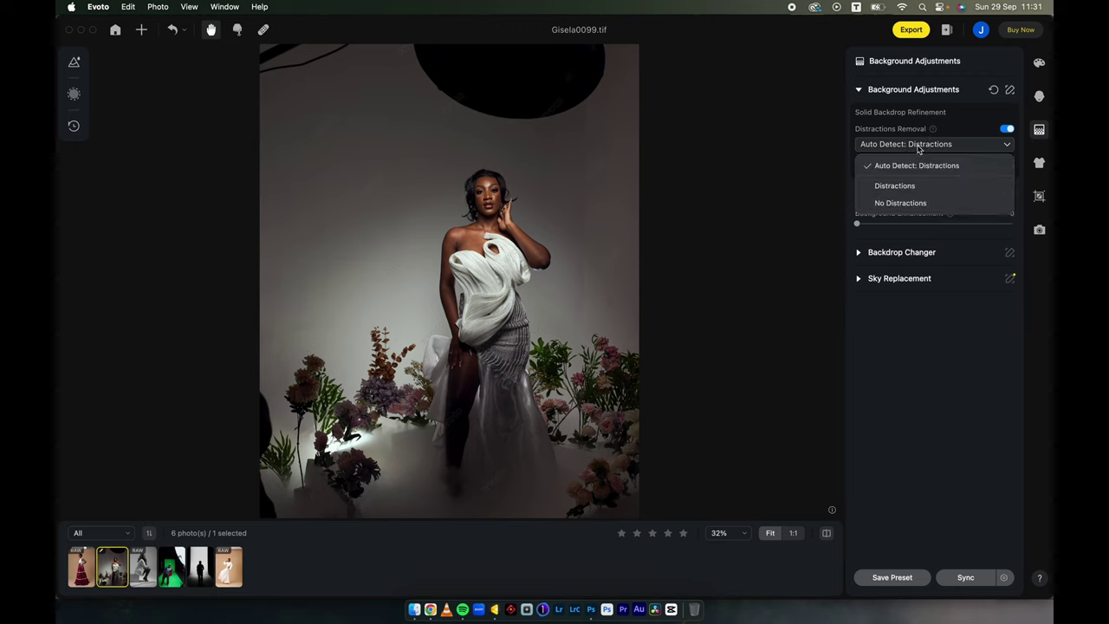
pyautogui.click(901, 187)
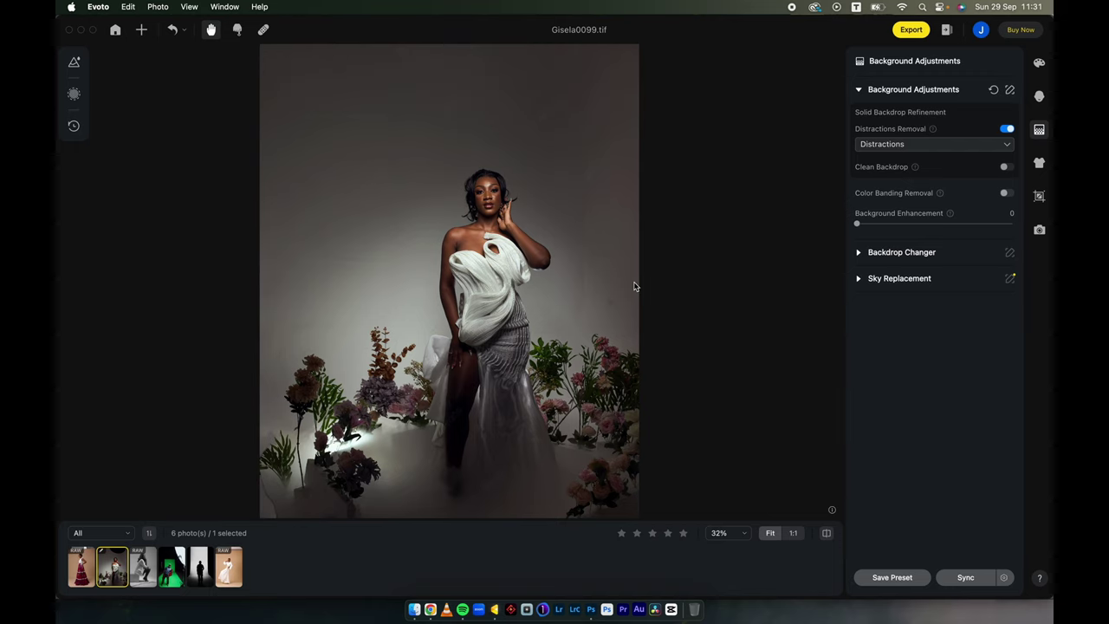
# Turn on Clean Backdrop and Color Banding Removal for the flower-set portrait, and set Background Enhancement to 39.
pyautogui.click(1003, 168)
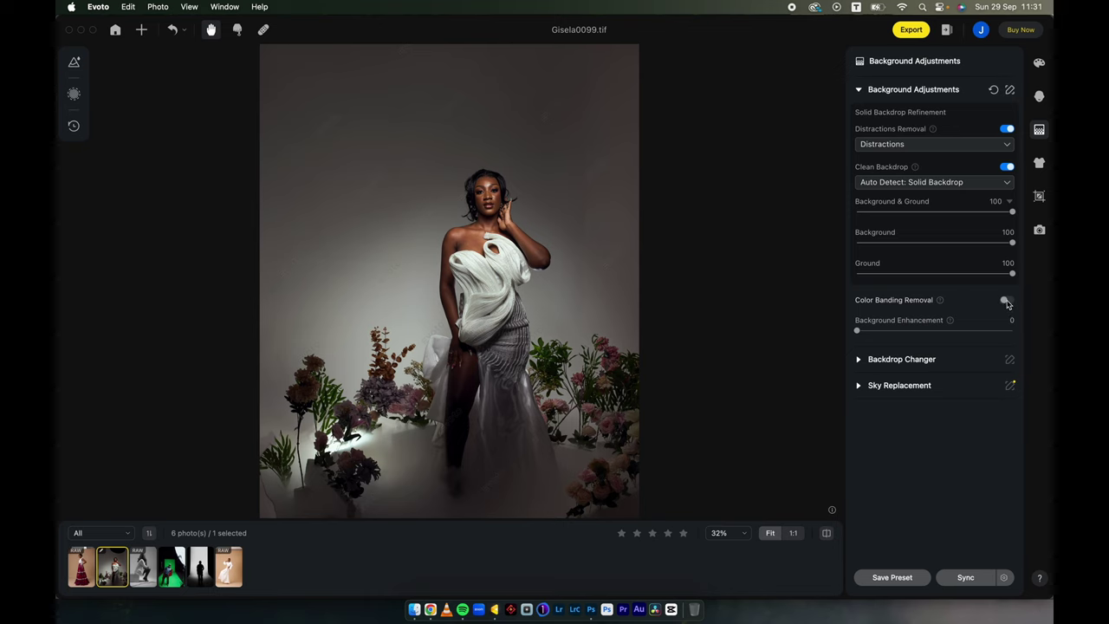
pyautogui.click(1005, 301)
pyautogui.moveTo(857, 358); pyautogui.dragTo(922, 360)
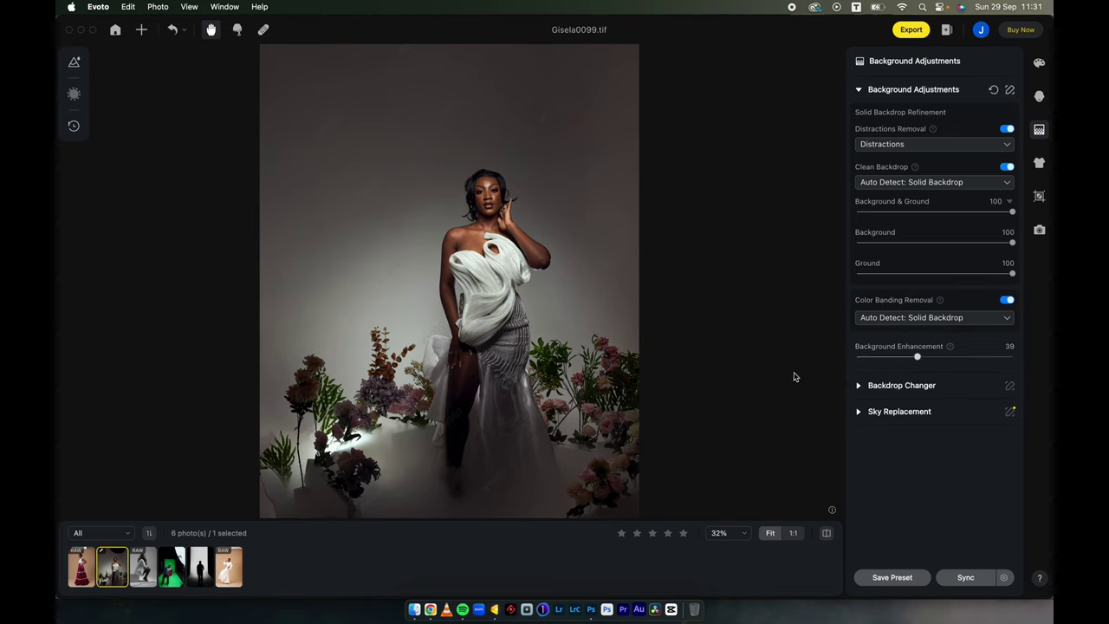
# Compare the flower-set portrait before and after the backdrop cleanup, both in full and close up on the backdrop.
pyautogui.click(827, 536)
pyautogui.click(826, 536)
pyautogui.click(826, 537)
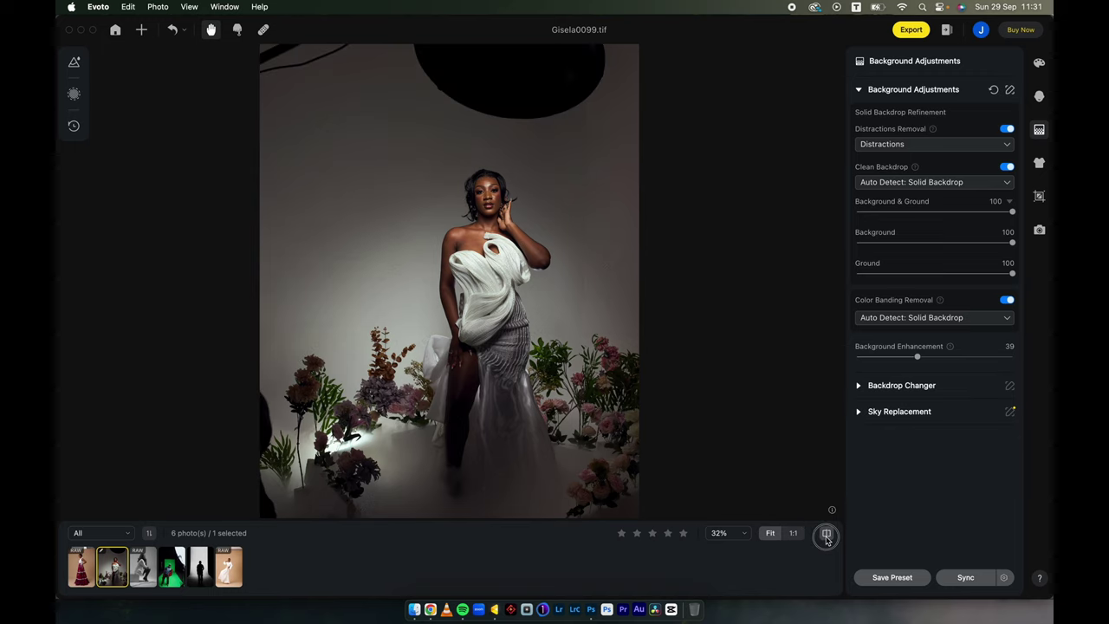
pyautogui.click(827, 536)
pyautogui.scroll(2, 486, 87)
pyautogui.scroll(5, 486, 88)
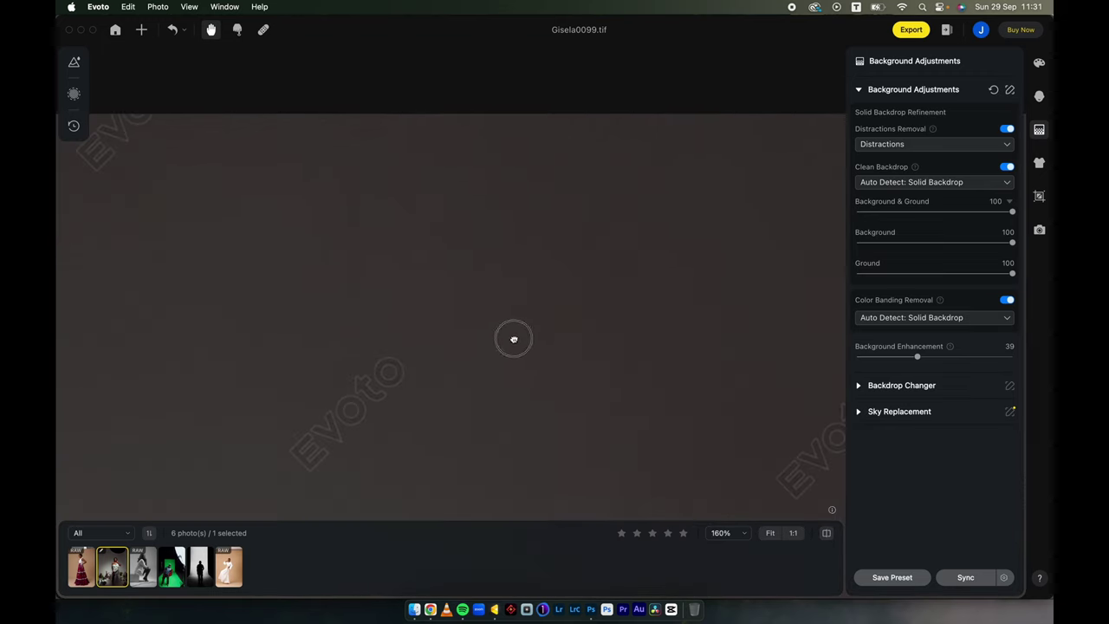
pyautogui.click(826, 536)
pyautogui.click(827, 535)
pyautogui.click(827, 536)
pyautogui.click(826, 536)
pyautogui.scroll(-6, 624, 433)
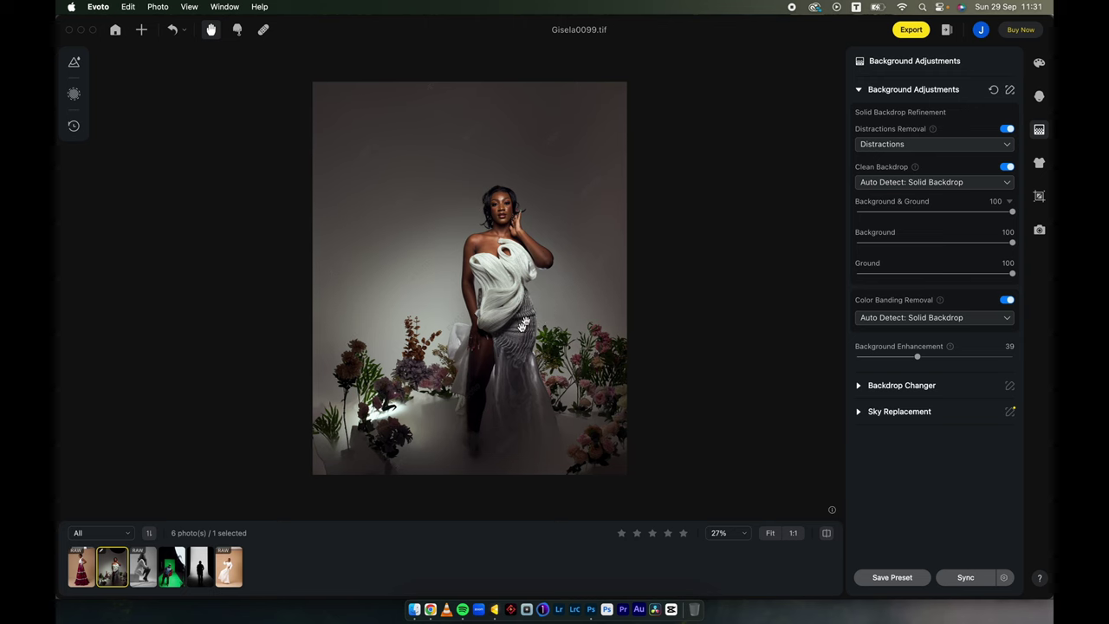
# Open MS 183.CR2, inspect the softbox above the backdrop, and turn on Distractions Removal with automatic detection.
pyautogui.click(94, 576)
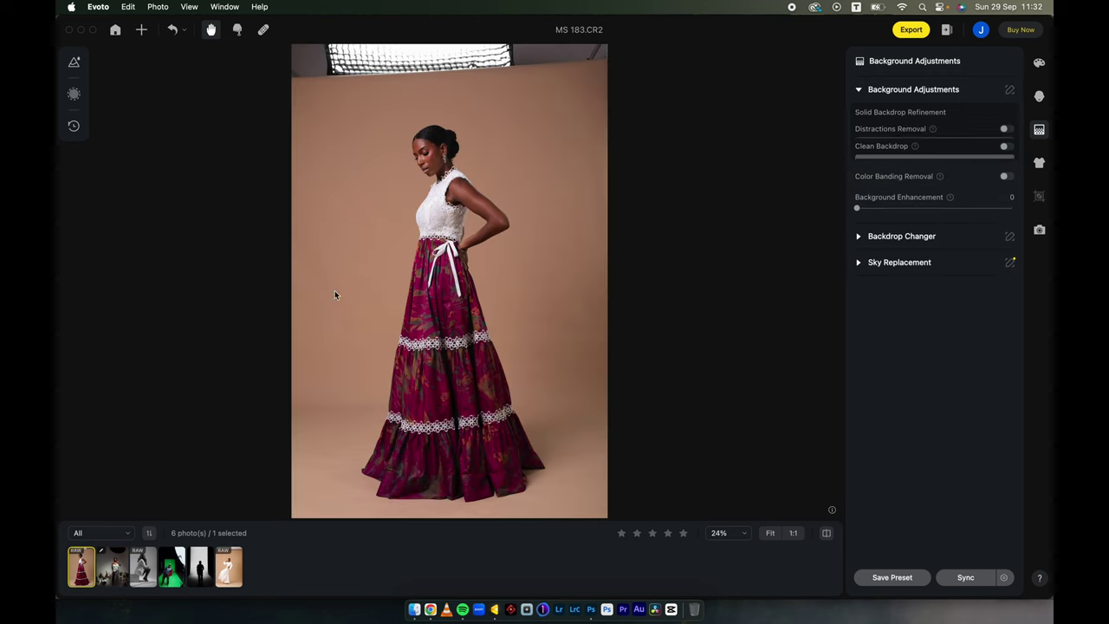
pyautogui.scroll(3, 406, 67)
pyautogui.moveTo(406, 68); pyautogui.dragTo(392, 288)
pyautogui.scroll(2, 391, 289)
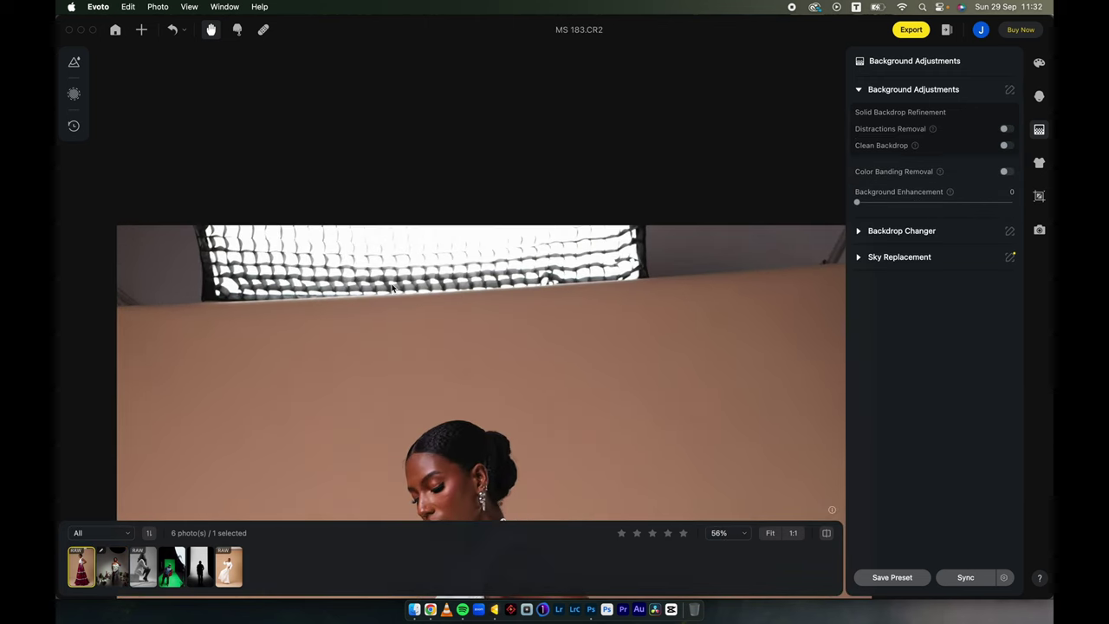
pyautogui.click(770, 533)
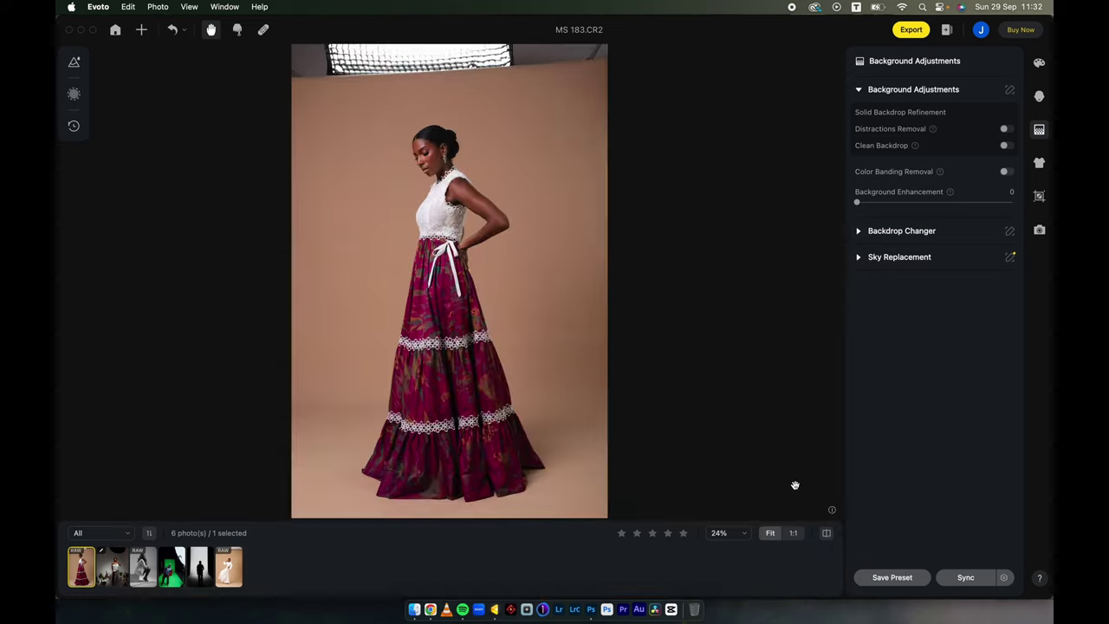
pyautogui.click(1004, 129)
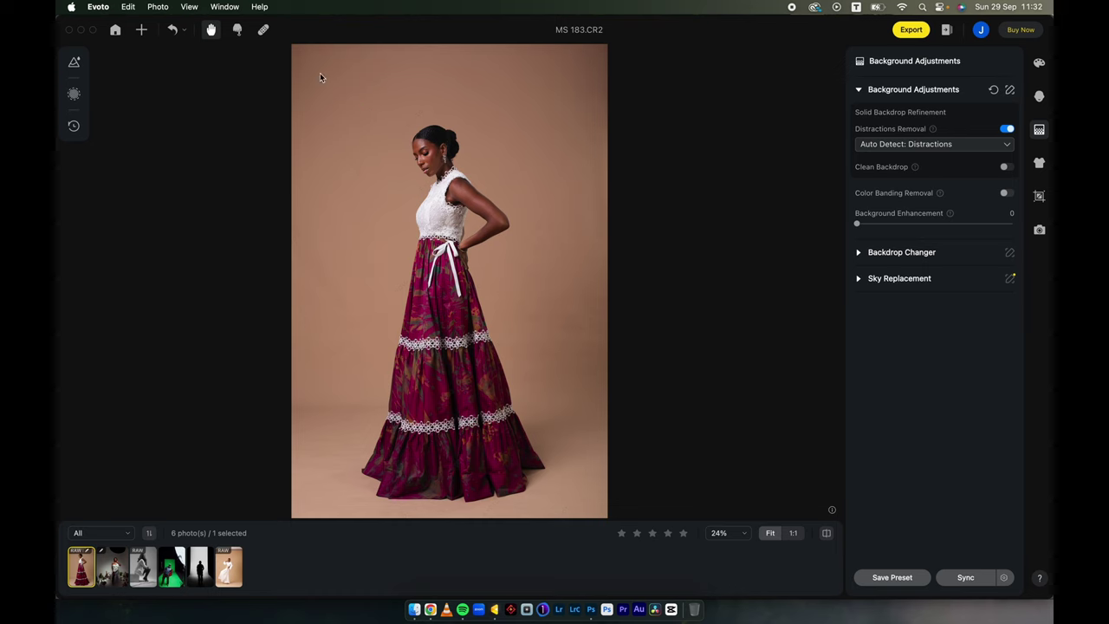
# Open 000A8977.CR3 and turn on Distractions Removal and Clean Backdrop for it.
pyautogui.click(143, 567)
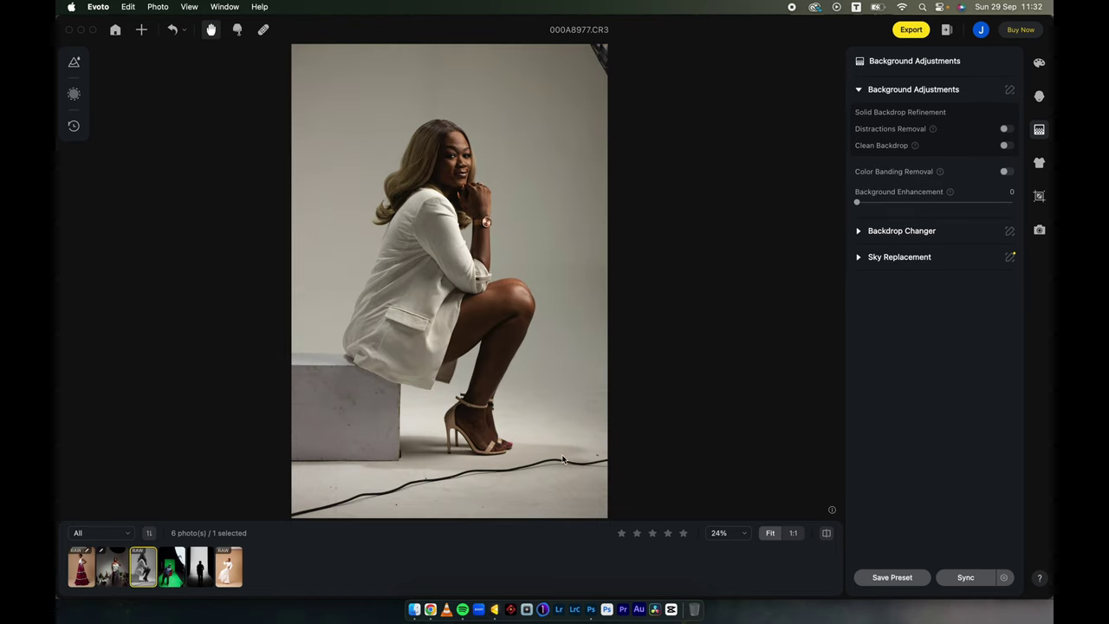
pyautogui.click(1005, 130)
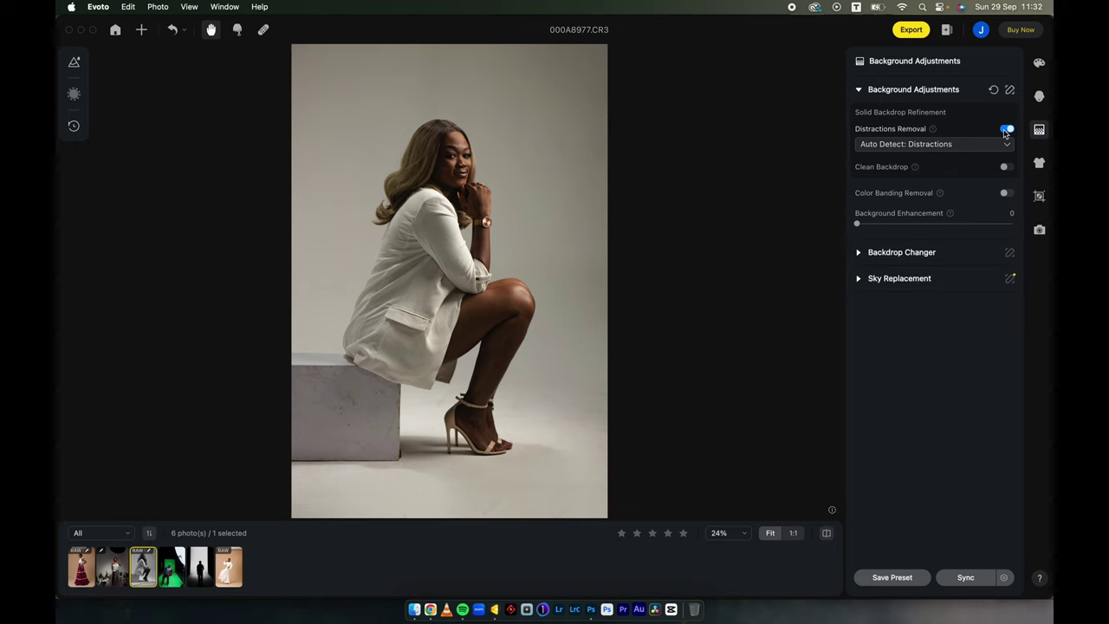
pyautogui.click(1005, 167)
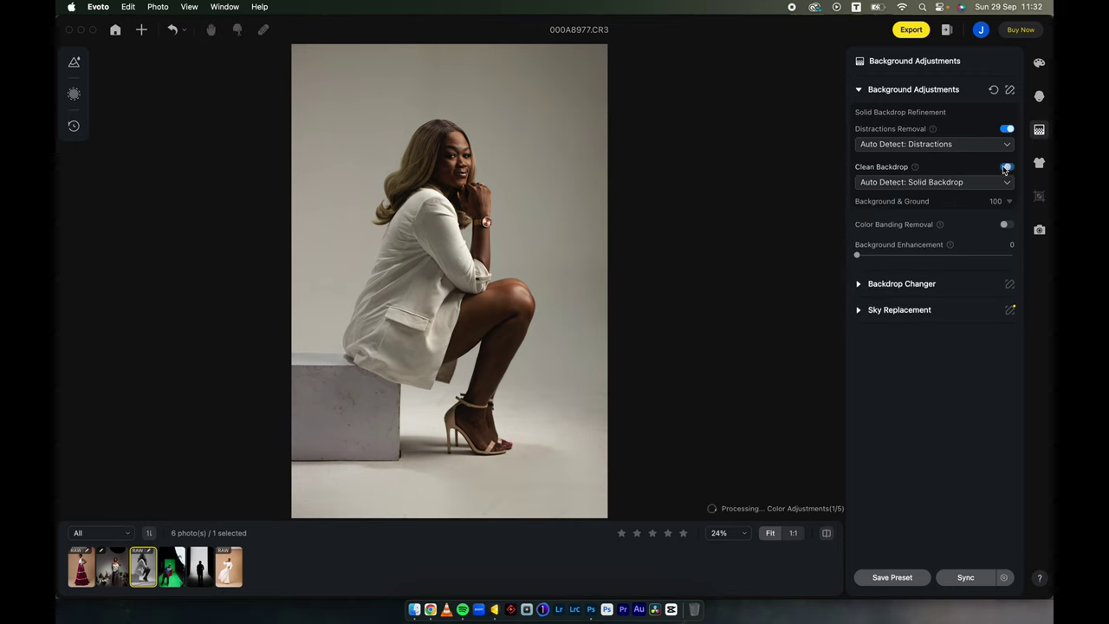
# Turn on Color Banding Removal, set Background Enhancement to 27, and compare the seated portrait with its original.
pyautogui.click(1004, 303)
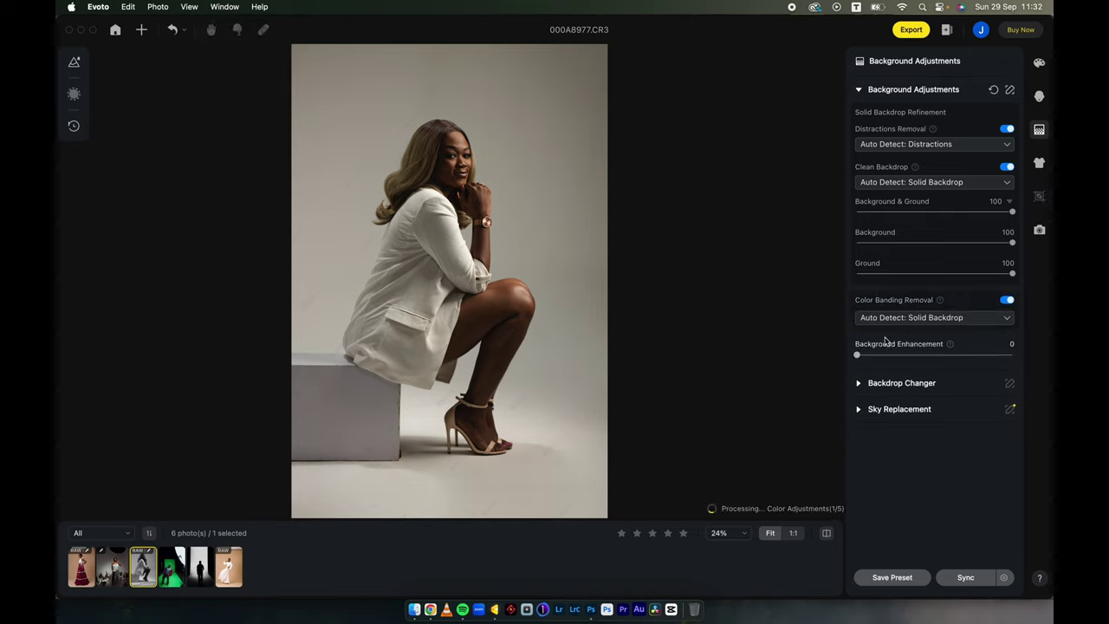
pyautogui.moveTo(857, 356); pyautogui.dragTo(902, 362)
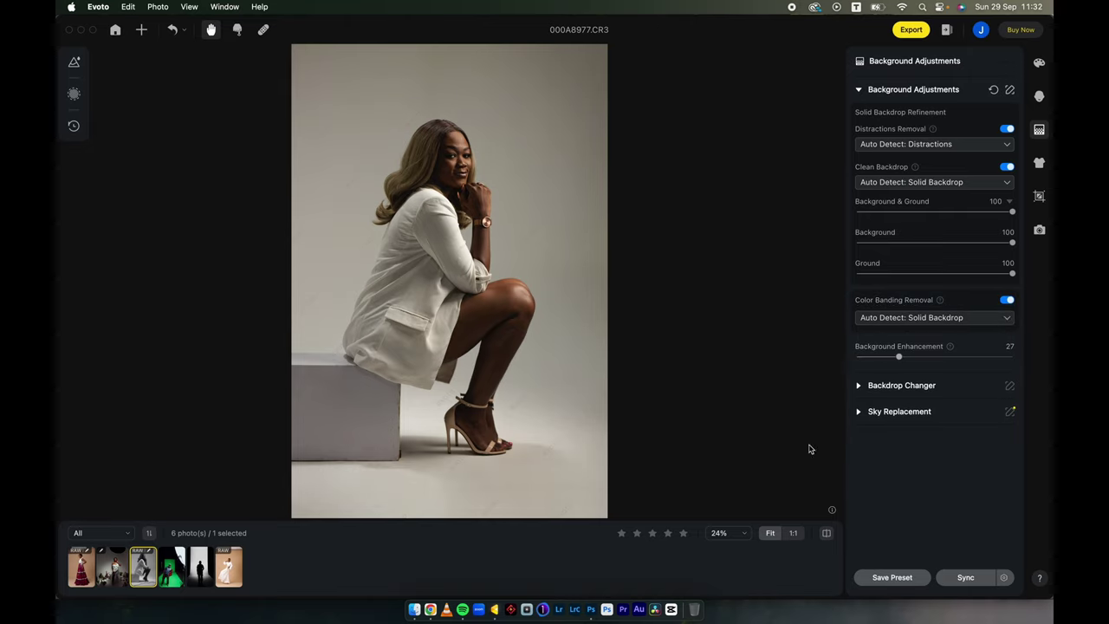
pyautogui.click(827, 533)
pyautogui.click(827, 534)
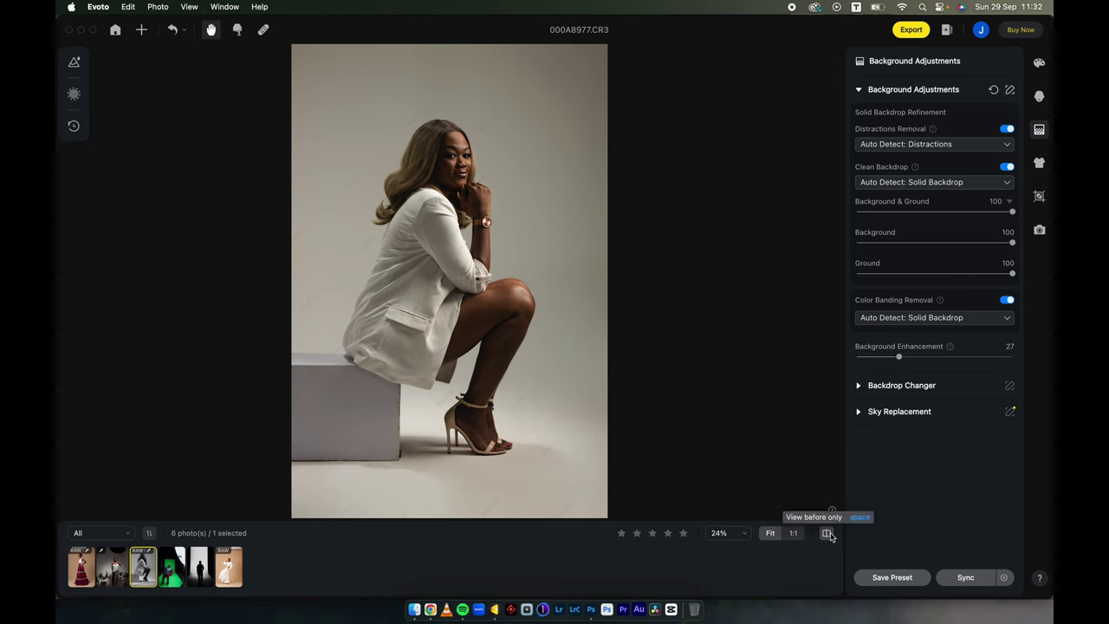
# Turn on Distractions Removal for _KS_0978.jpg and spot-heal the leftover patch near the green backdrop's upper right edge.
pyautogui.click(179, 572)
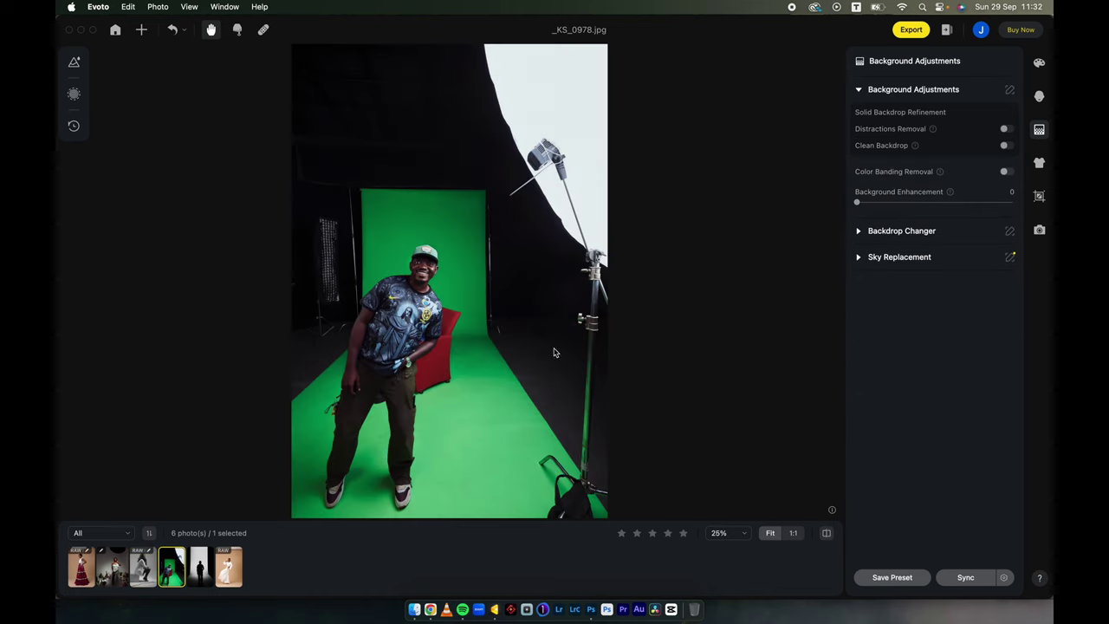
pyautogui.click(1005, 129)
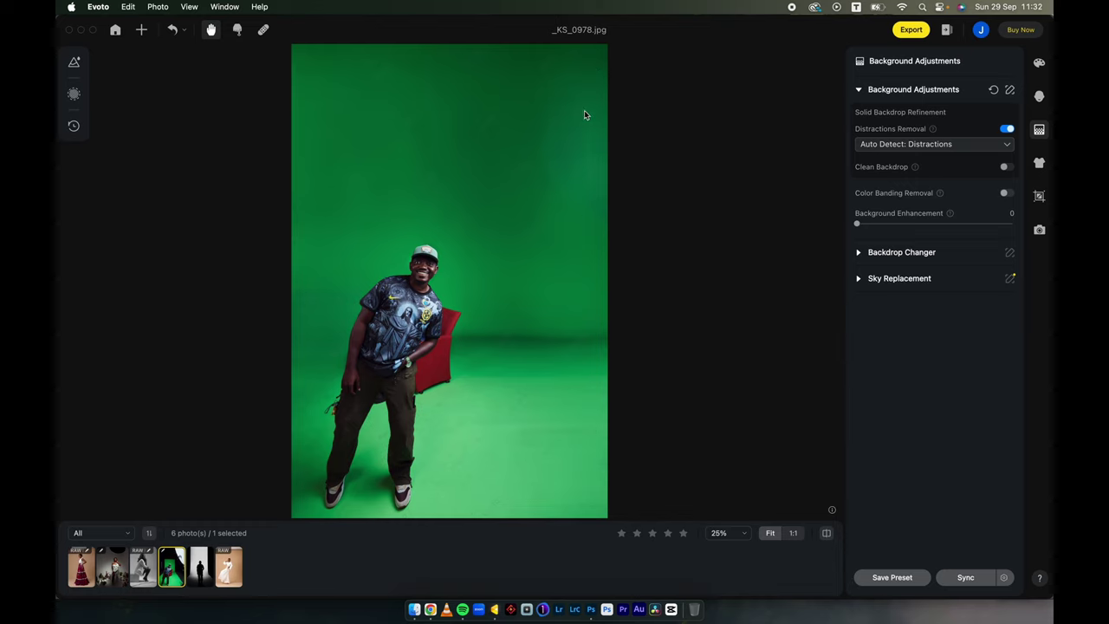
pyautogui.click(263, 29)
pyautogui.moveTo(605, 198)
pyautogui.mouseDown()
pyautogui.moveTo(562, 171)
pyautogui.moveTo(554, 145)
pyautogui.moveTo(560, 113)
pyautogui.moveTo(575, 105)
pyautogui.moveTo(603, 161)
pyautogui.moveTo(615, 103)
pyautogui.moveTo(542, 127)
pyautogui.moveTo(580, 190)
pyautogui.mouseUp()
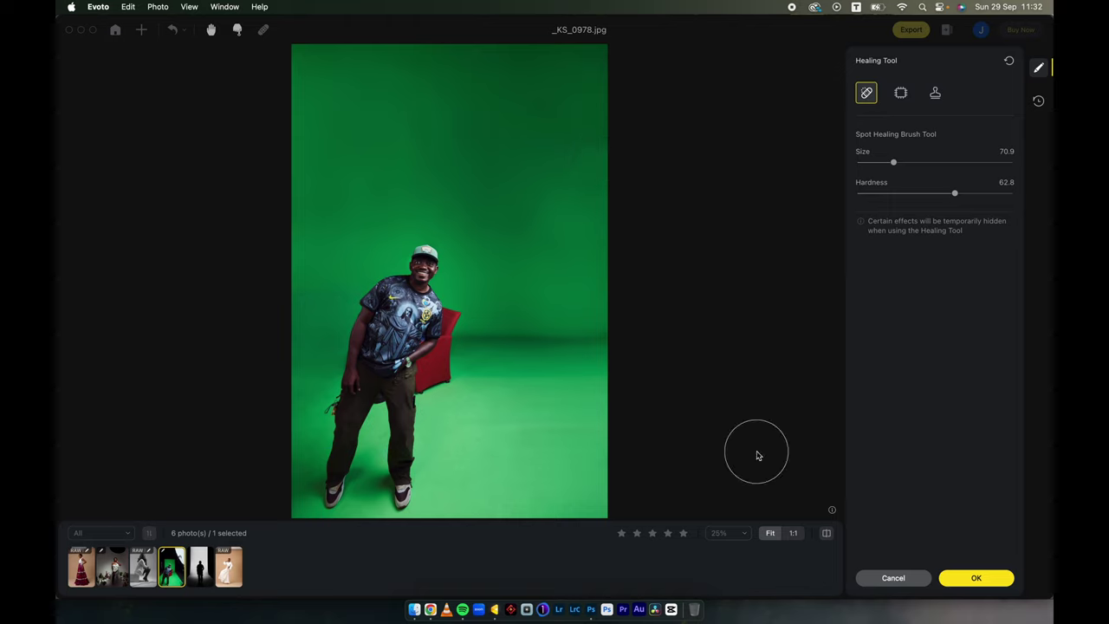
pyautogui.click(993, 585)
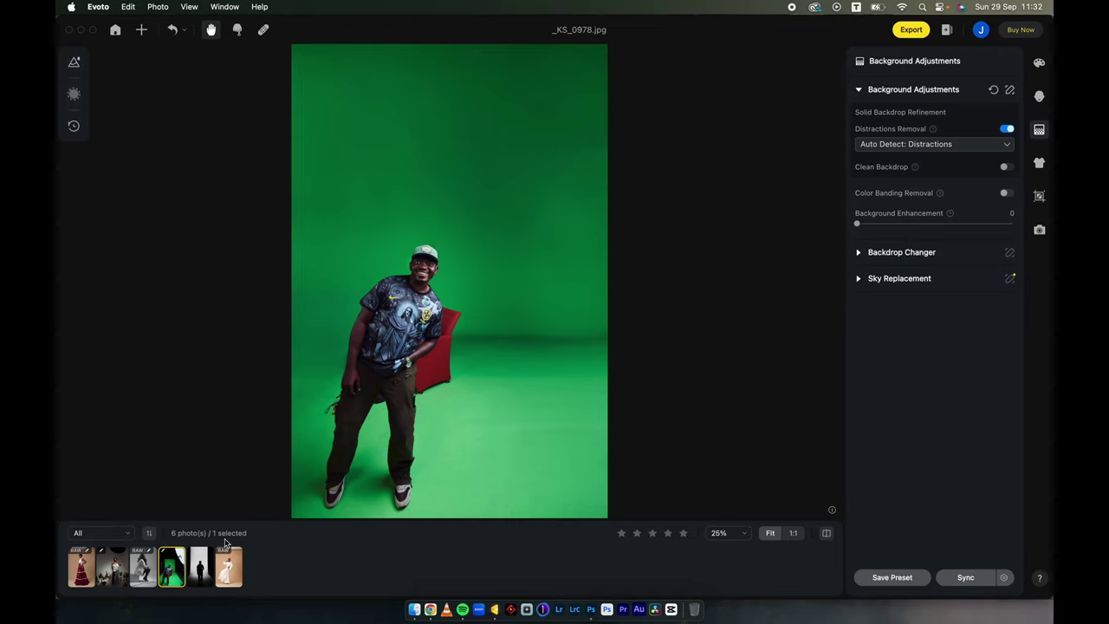
# Open _KS_0006.jpg and turn on Distractions Removal with the detection mode set to Distractions.
pyautogui.click(199, 572)
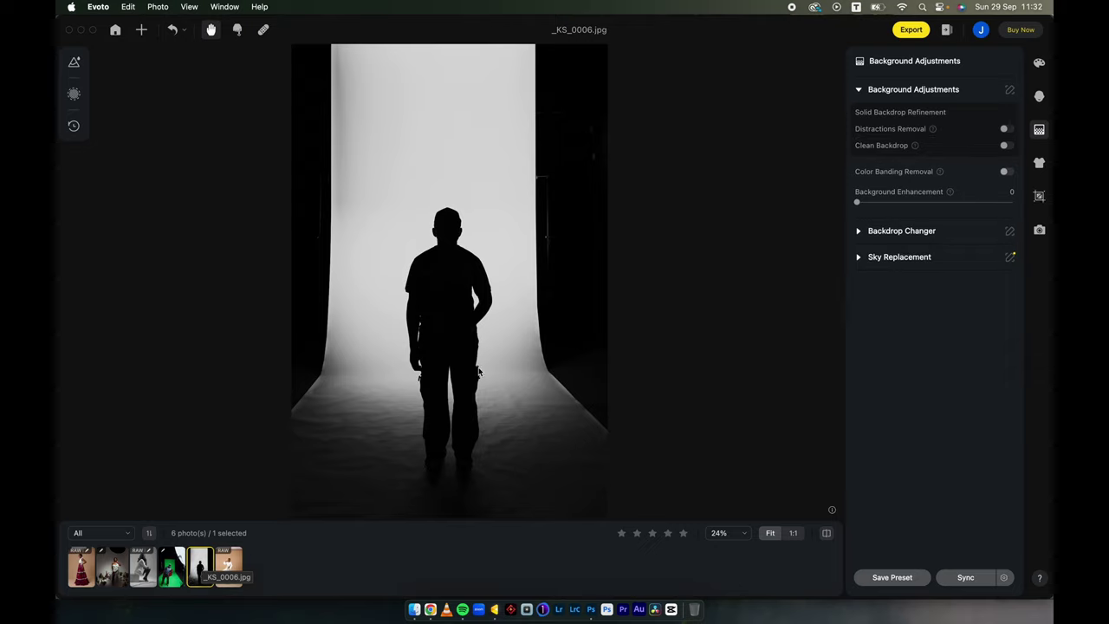
pyautogui.click(1004, 129)
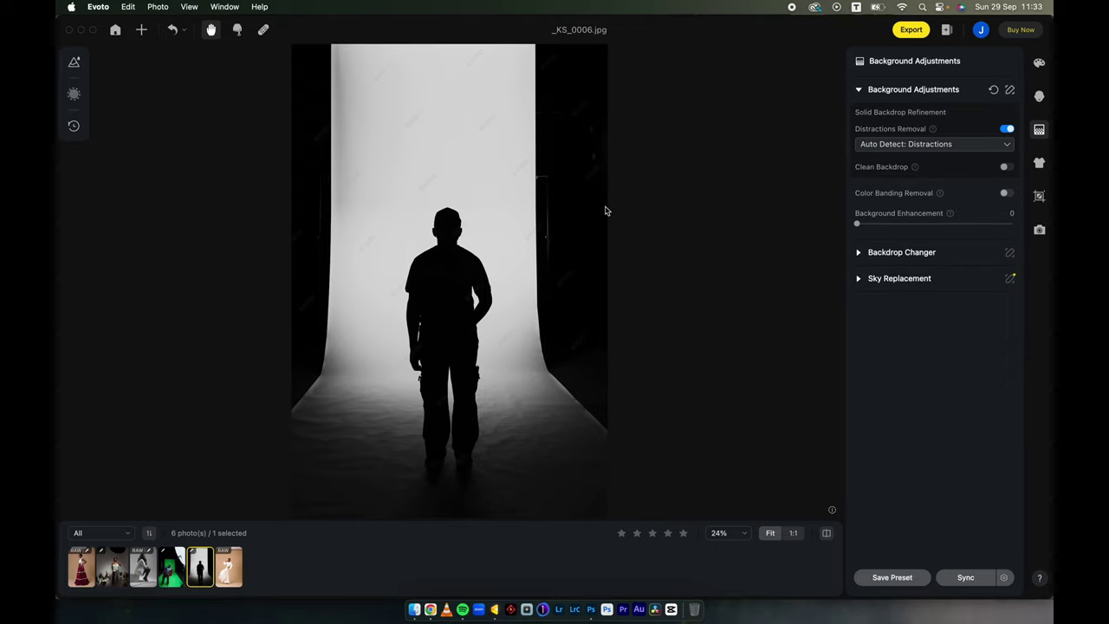
pyautogui.click(960, 146)
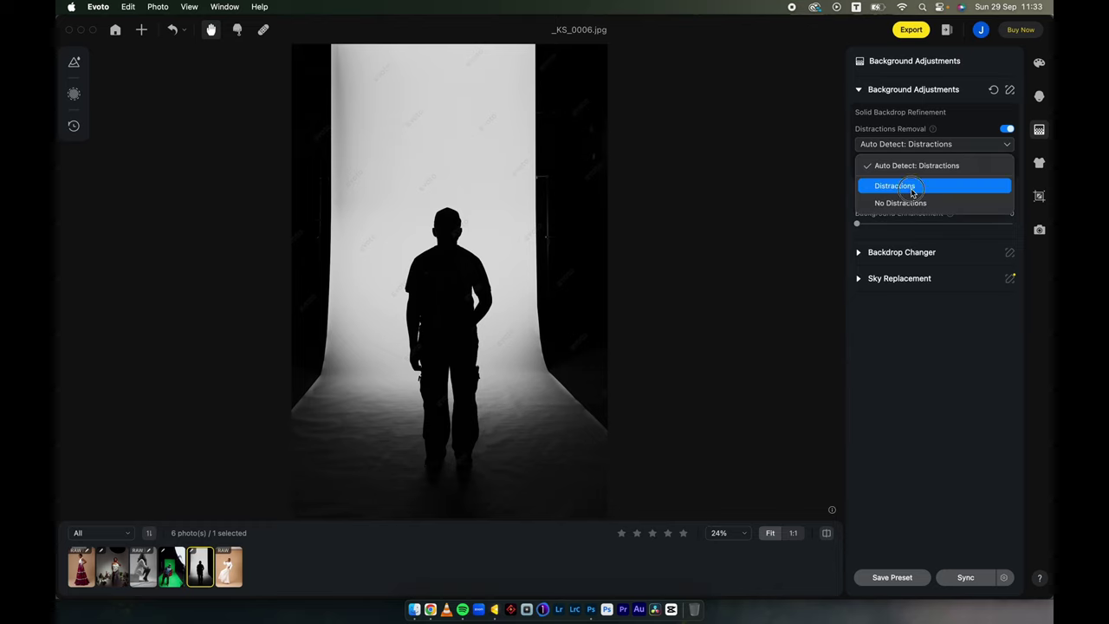
pyautogui.click(909, 186)
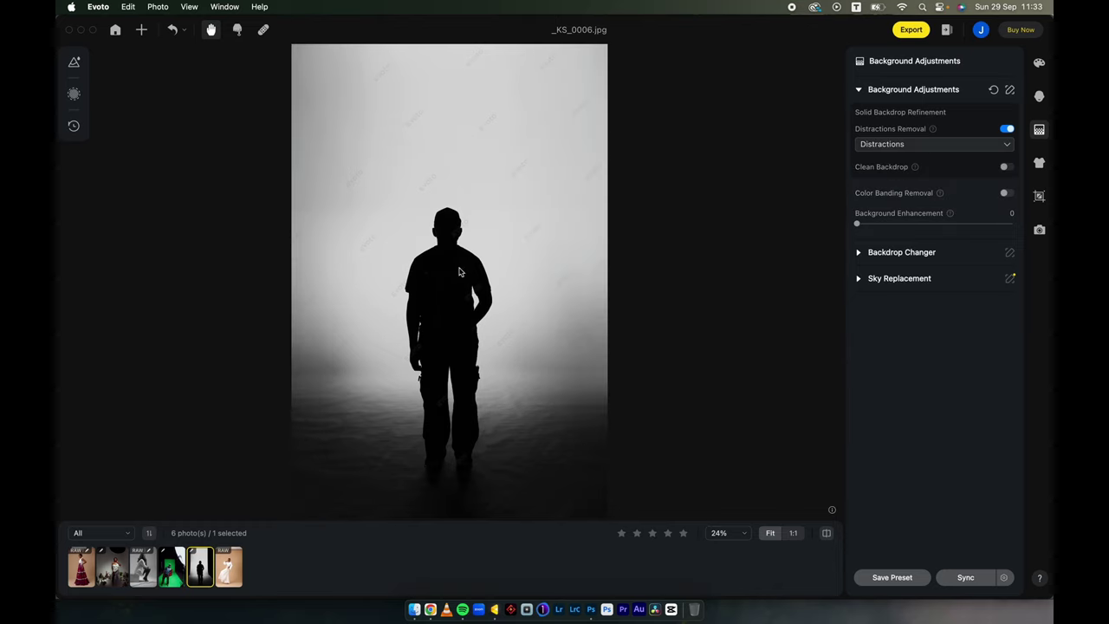
# Turn on Clean Backdrop for the silhouette photo and set its Ground strength to 70.
pyautogui.click(1005, 167)
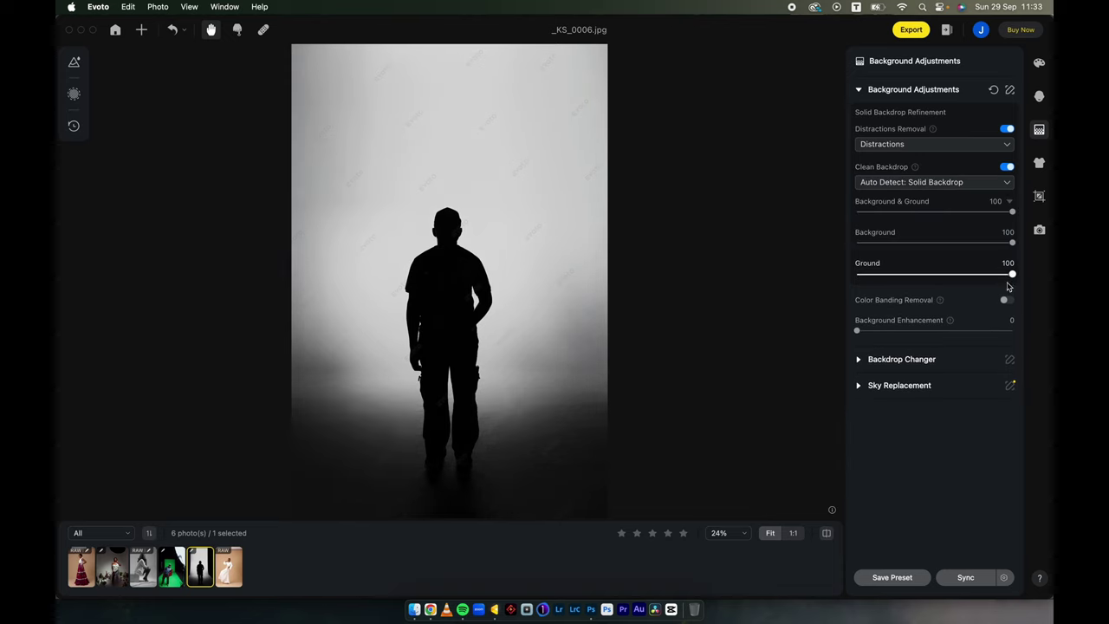
pyautogui.moveTo(1009, 279); pyautogui.dragTo(964, 279)
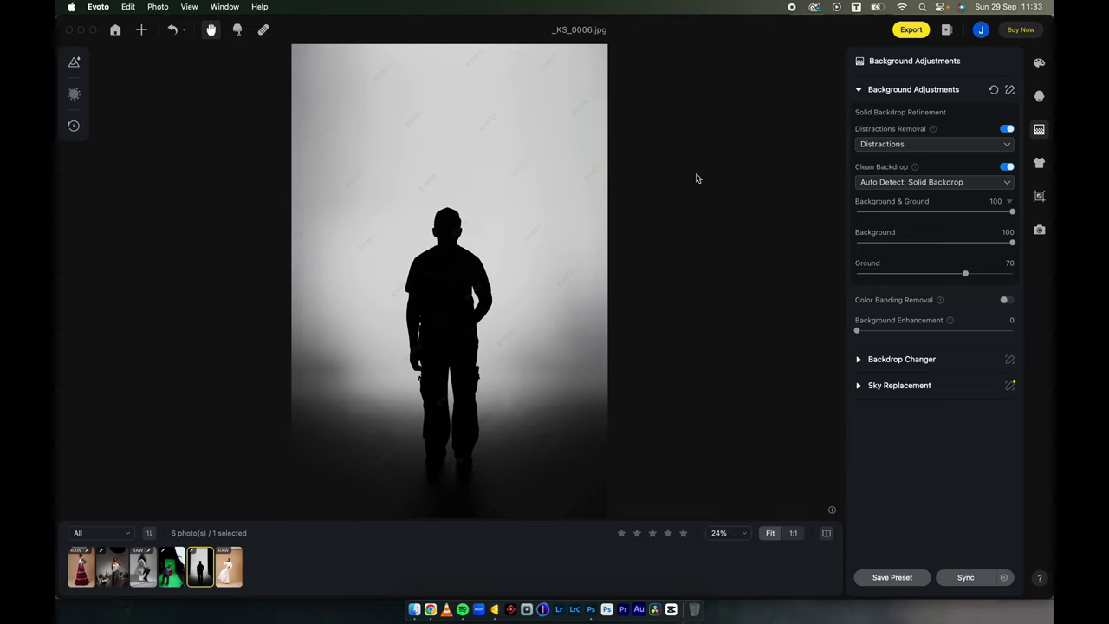
# Spot-heal the upper left and upper right corners of the silhouette photo's backdrop.
pyautogui.click(263, 29)
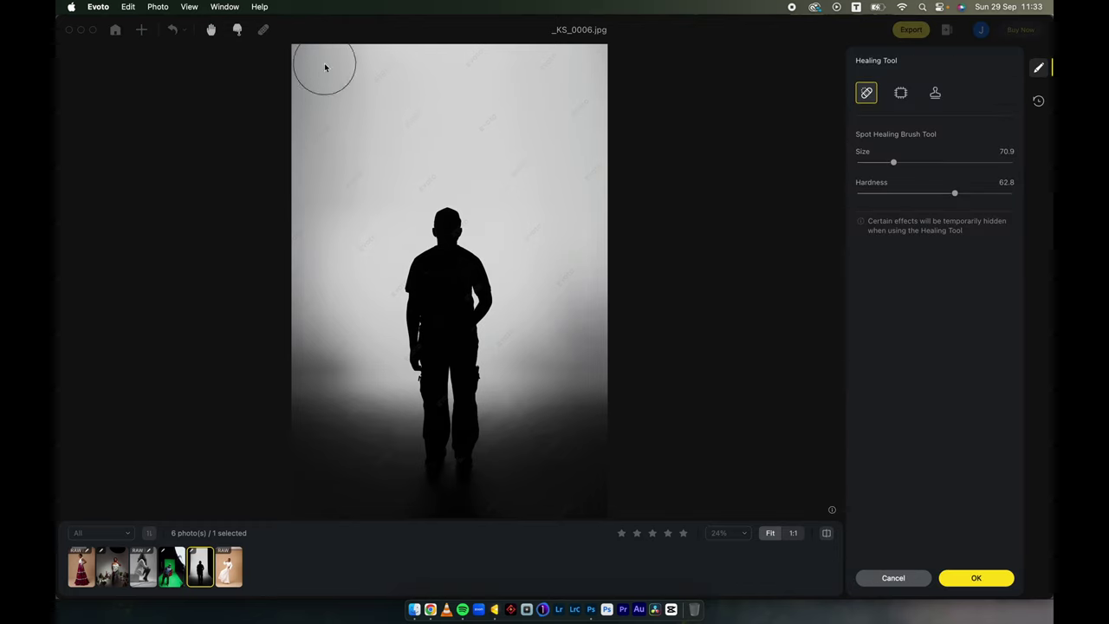
pyautogui.moveTo(318, 54); pyautogui.dragTo(291, 54)
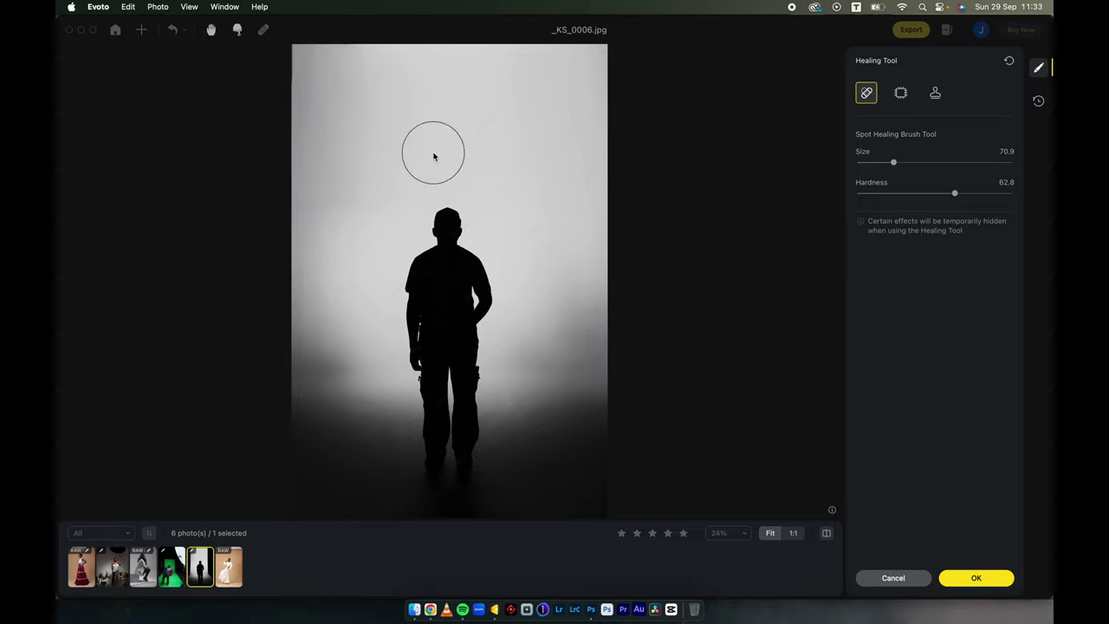
pyautogui.click(598, 55)
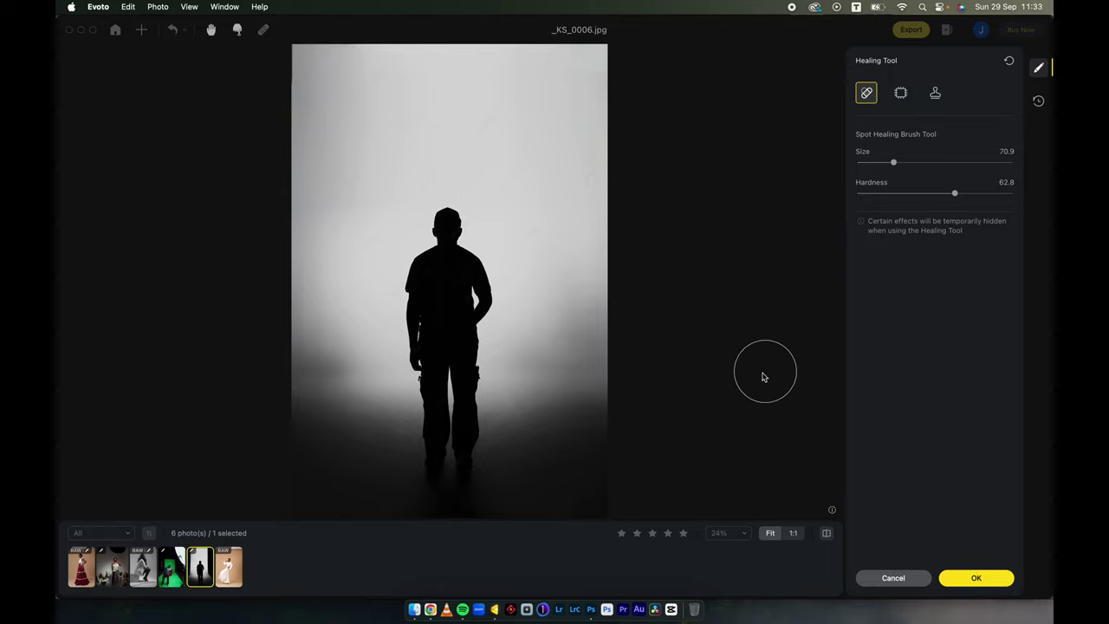
# Try to spot-heal the shadow transition along the backdrop's lower left edge and undo the stroke.
pyautogui.click(310, 377)
pyautogui.moveTo(310, 376)
pyautogui.mouseDown()
pyautogui.moveTo(281, 377)
pyautogui.moveTo(292, 338)
pyautogui.moveTo(308, 379)
pyautogui.mouseUp()
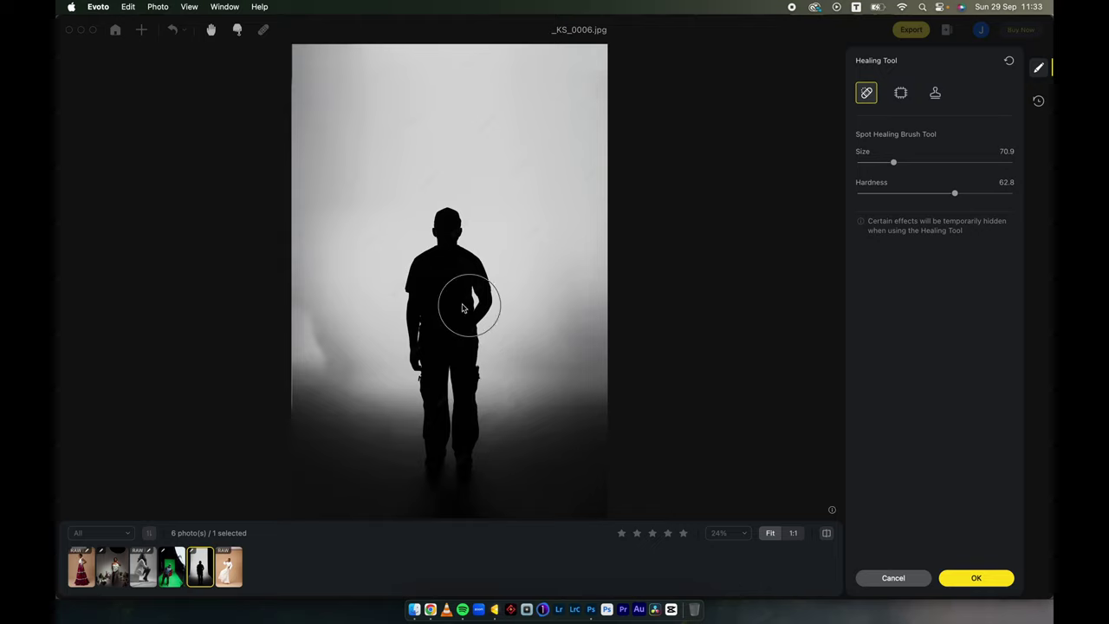
pyautogui.press('super+z')
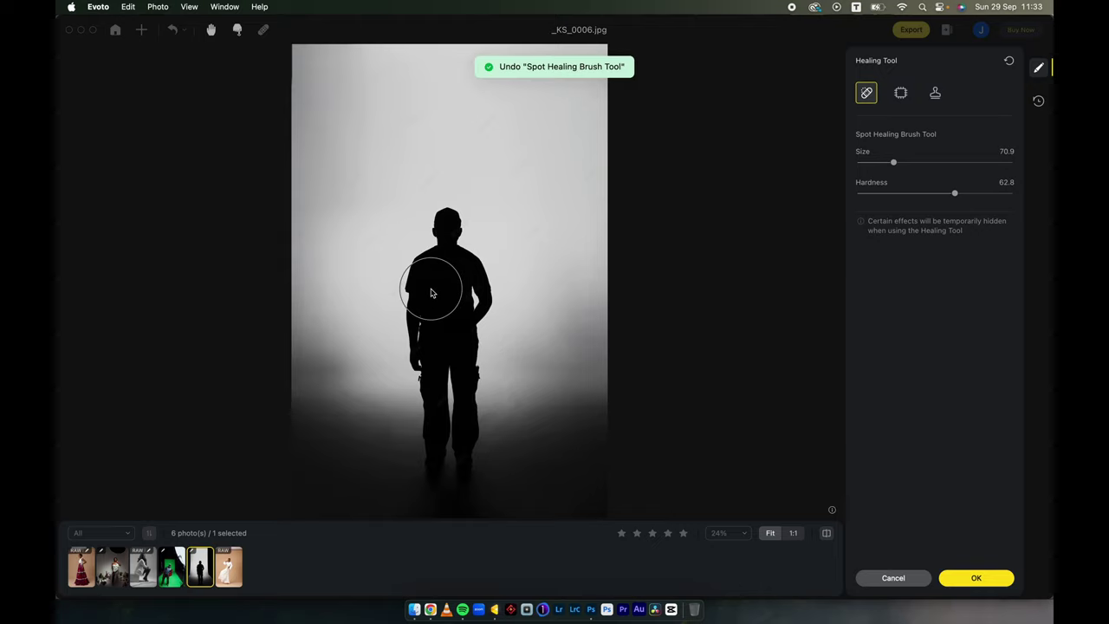
# Apply the healing to the silhouette photo and compare the result with its original.
pyautogui.click(967, 578)
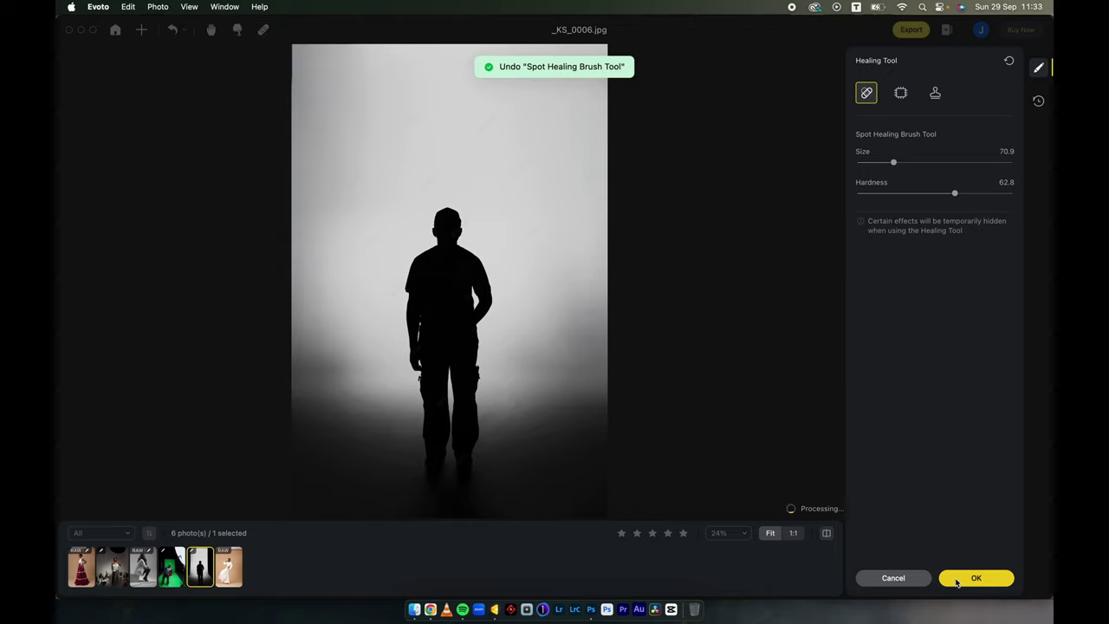
pyautogui.click(827, 533)
pyautogui.click(827, 533)
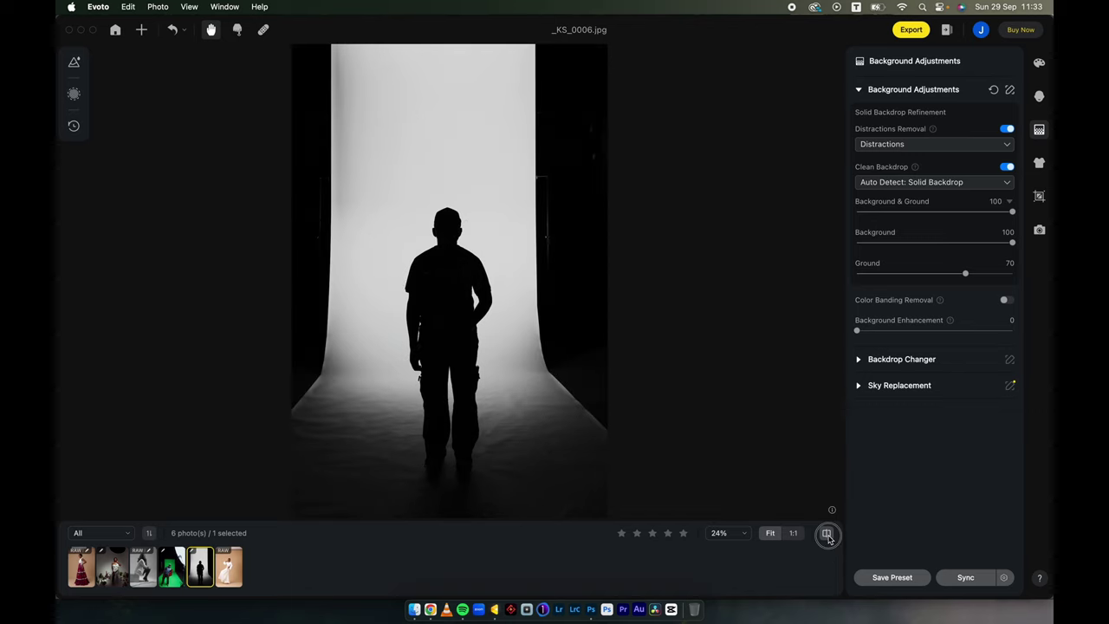
# Open EVANO 231.CR2 and turn on Distractions Removal and Clean Backdrop.
pyautogui.click(228, 567)
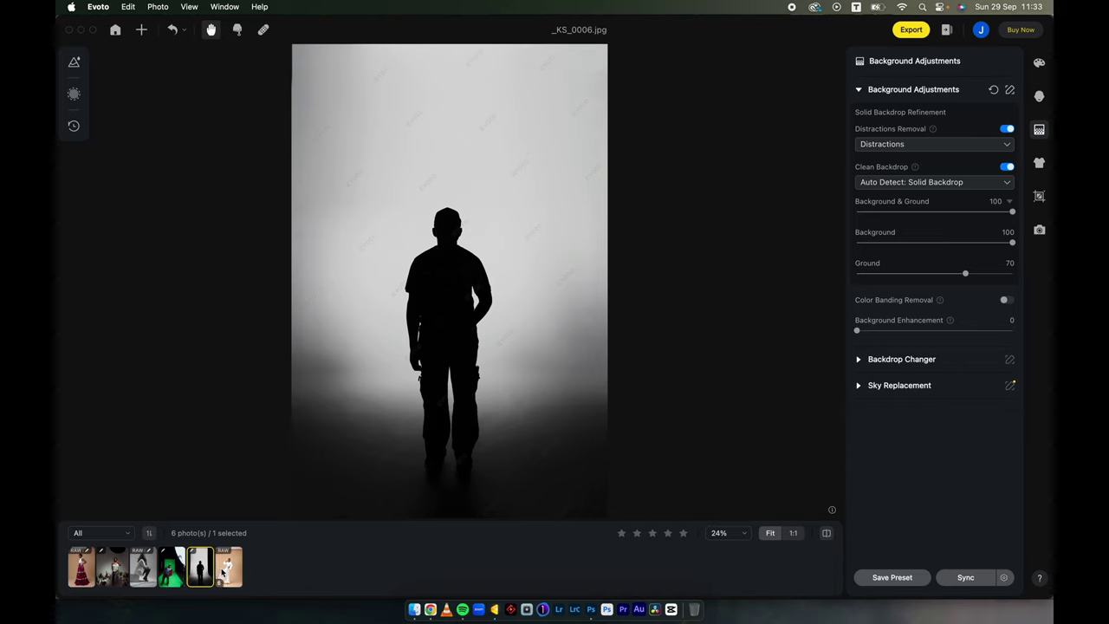
pyautogui.click(1005, 130)
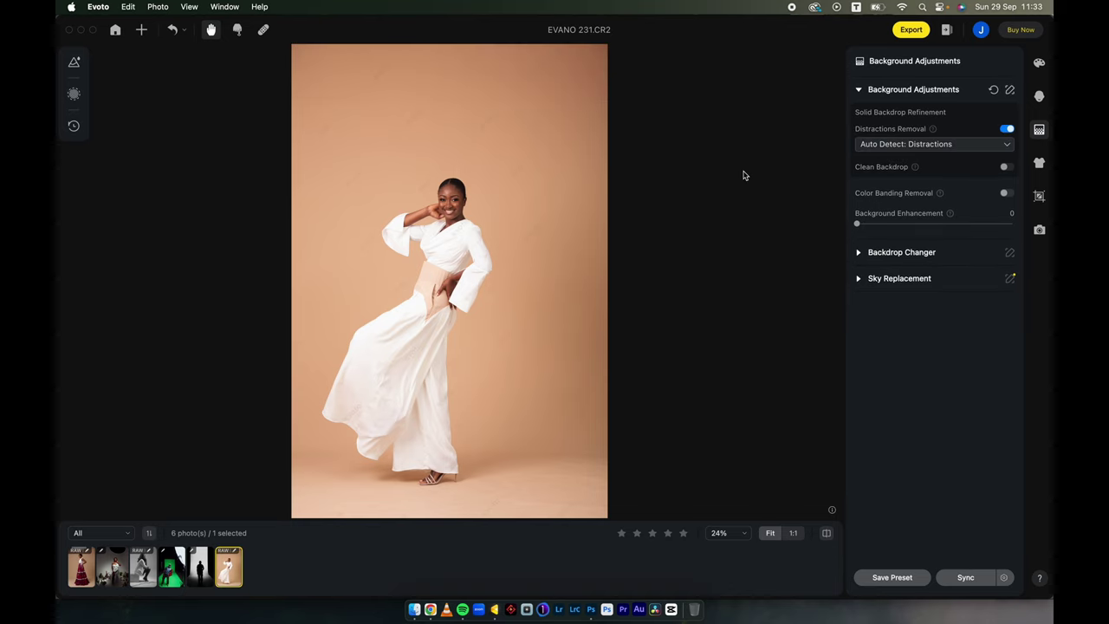
pyautogui.click(1006, 167)
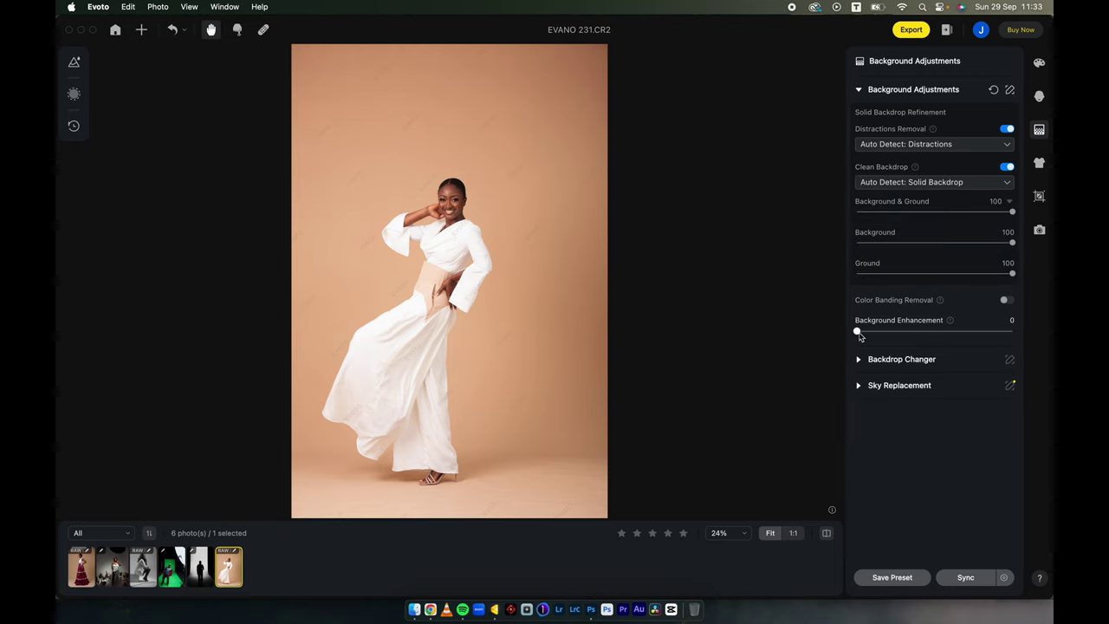
# Set Background Enhancement to 37 and Ground strength to 72, and compare the white-outfit portrait with its original.
pyautogui.moveTo(869, 335); pyautogui.dragTo(914, 331)
pyautogui.moveTo(1002, 279); pyautogui.dragTo(972, 281)
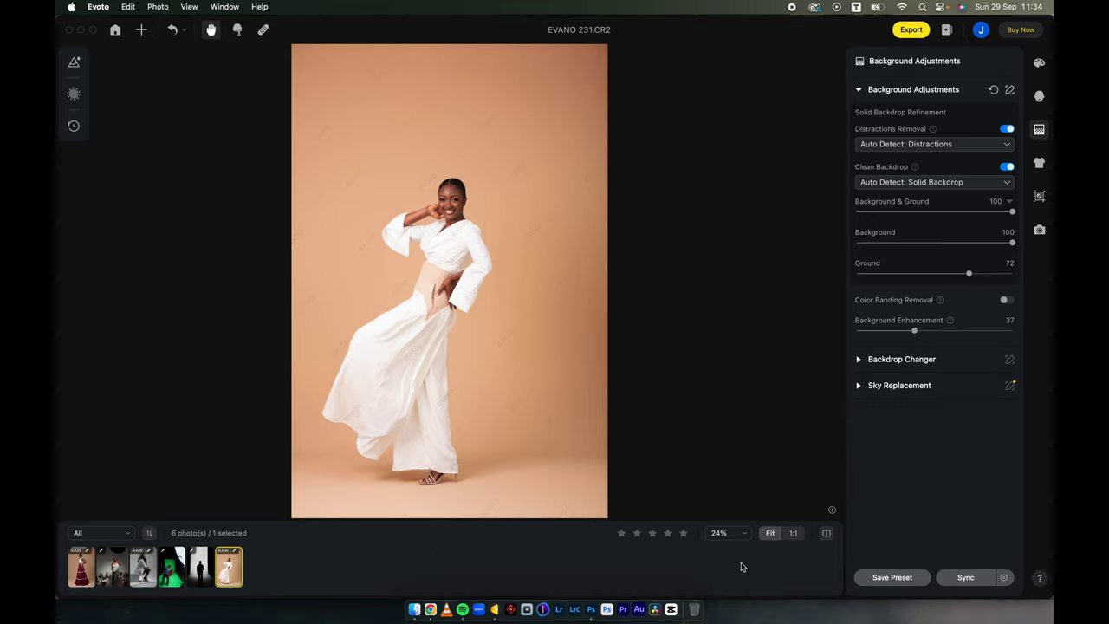
pyautogui.click(827, 532)
# Review the other edited photos, comparing the silhouette, green-backdrop and seated portraits with their originals.
pyautogui.press('Left')
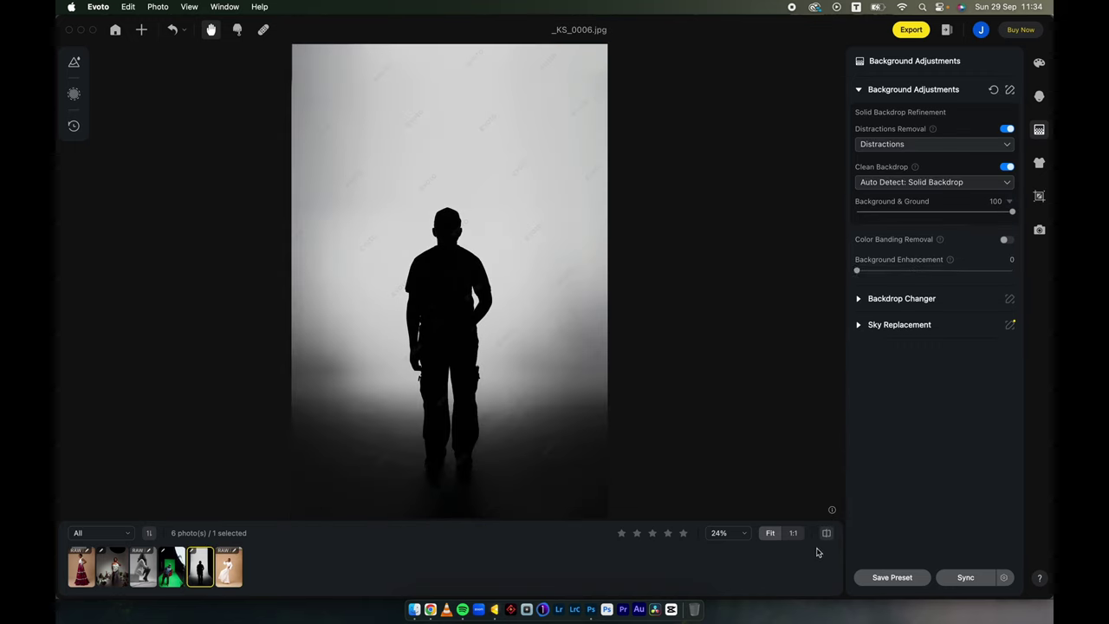
pyautogui.click(825, 532)
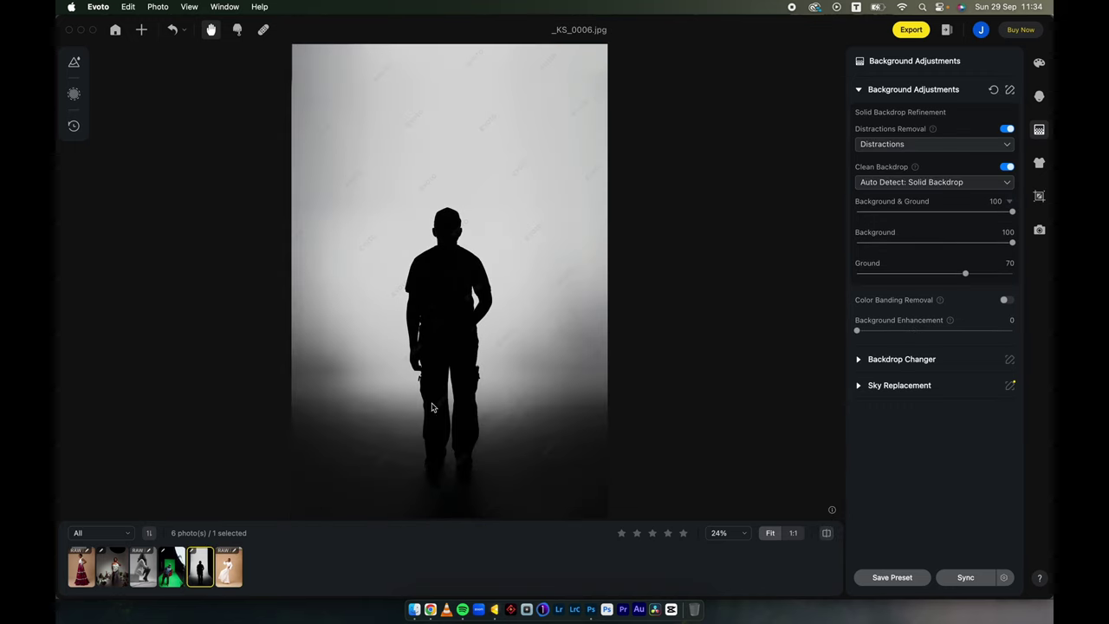
pyautogui.click(171, 568)
pyautogui.click(826, 532)
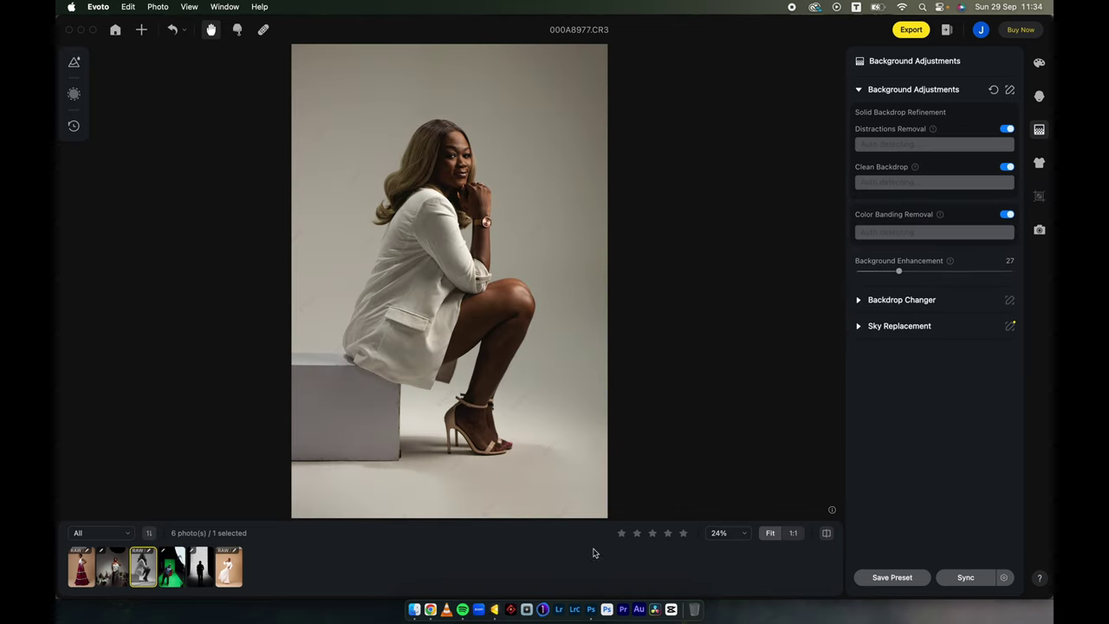
pyautogui.click(825, 534)
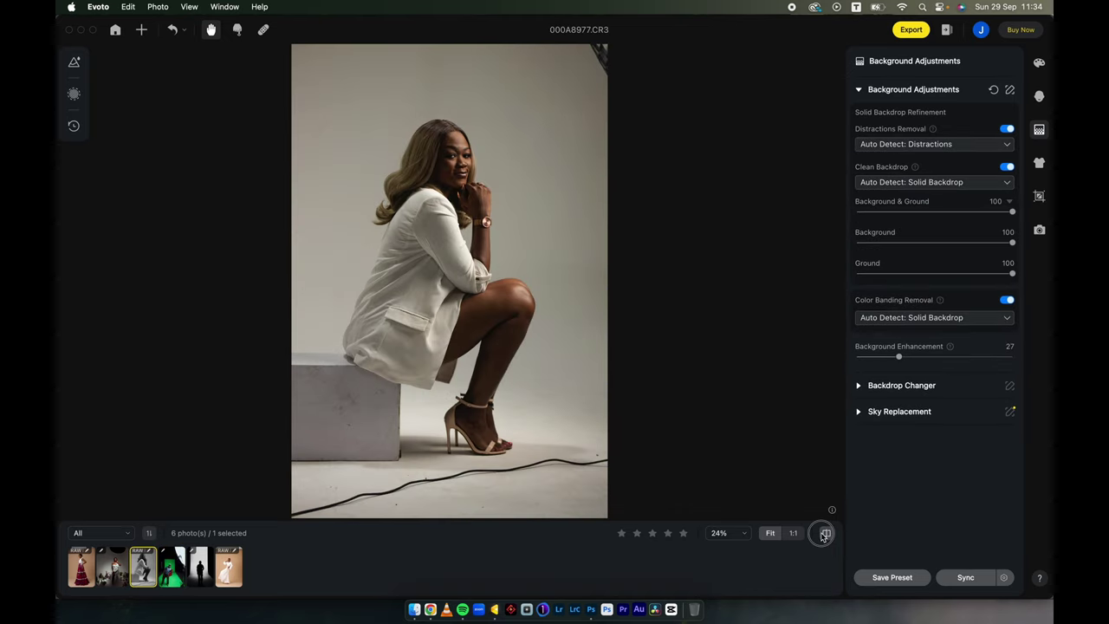
pyautogui.click(116, 568)
pyautogui.click(80, 567)
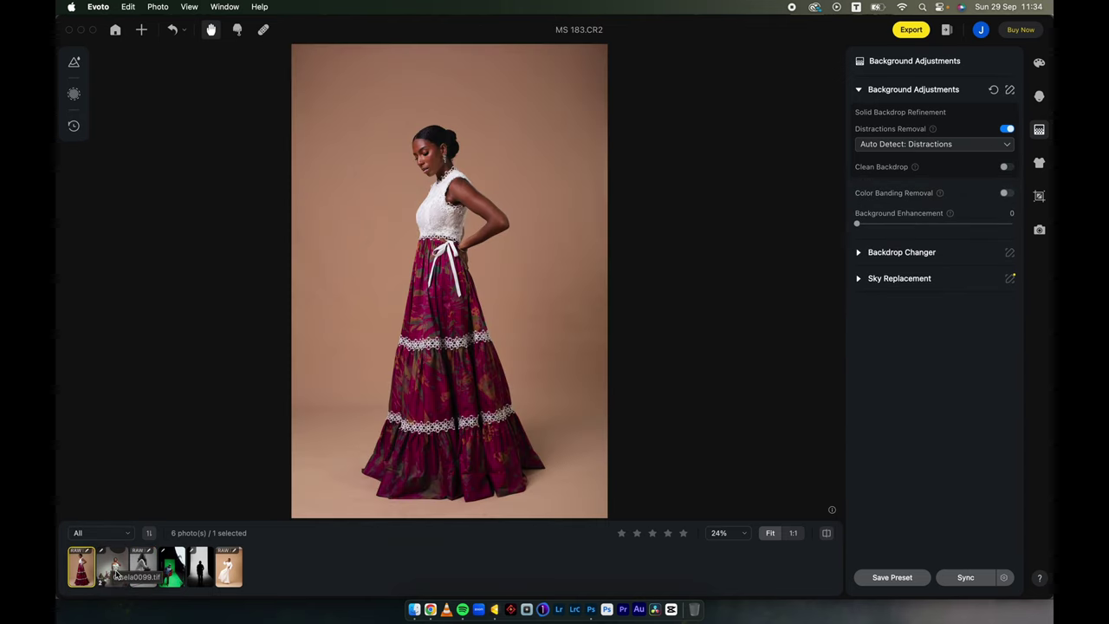
pyautogui.click(117, 570)
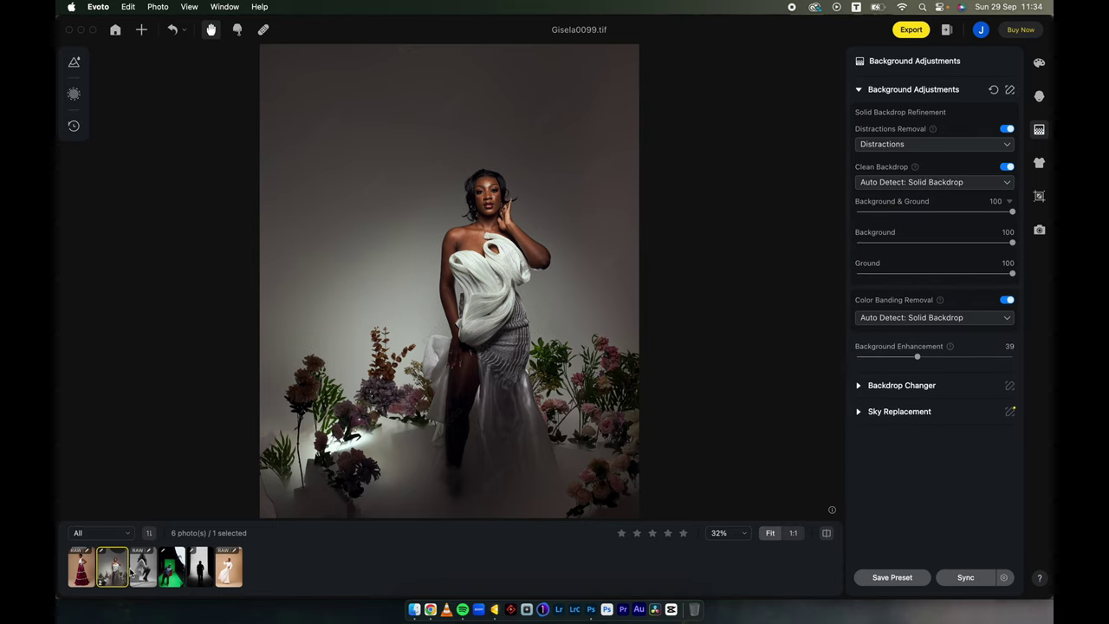
pyautogui.click(137, 571)
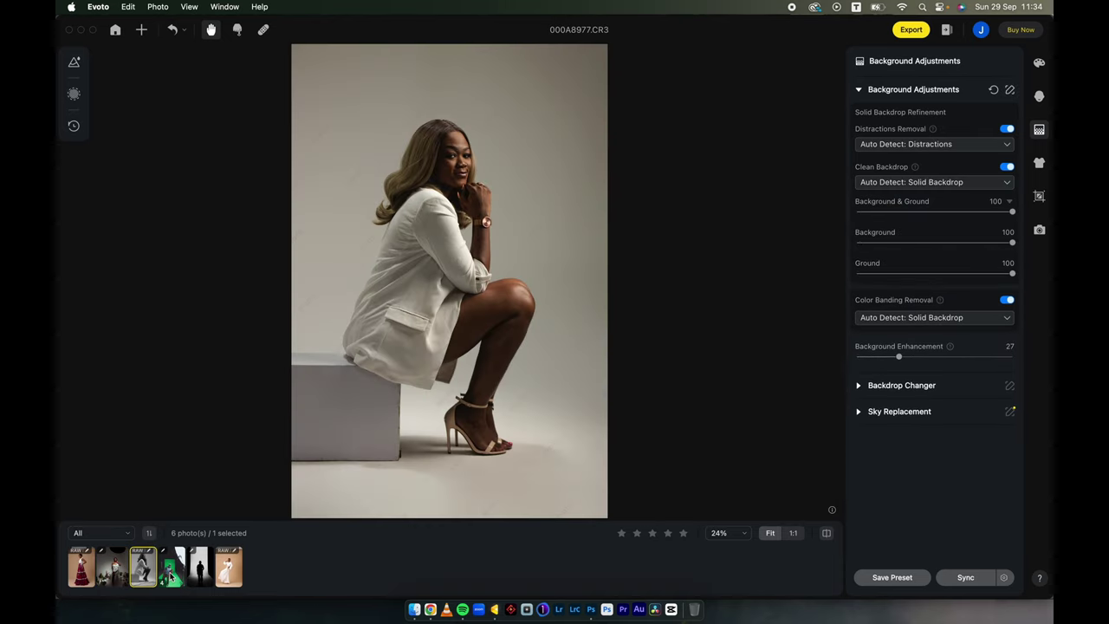